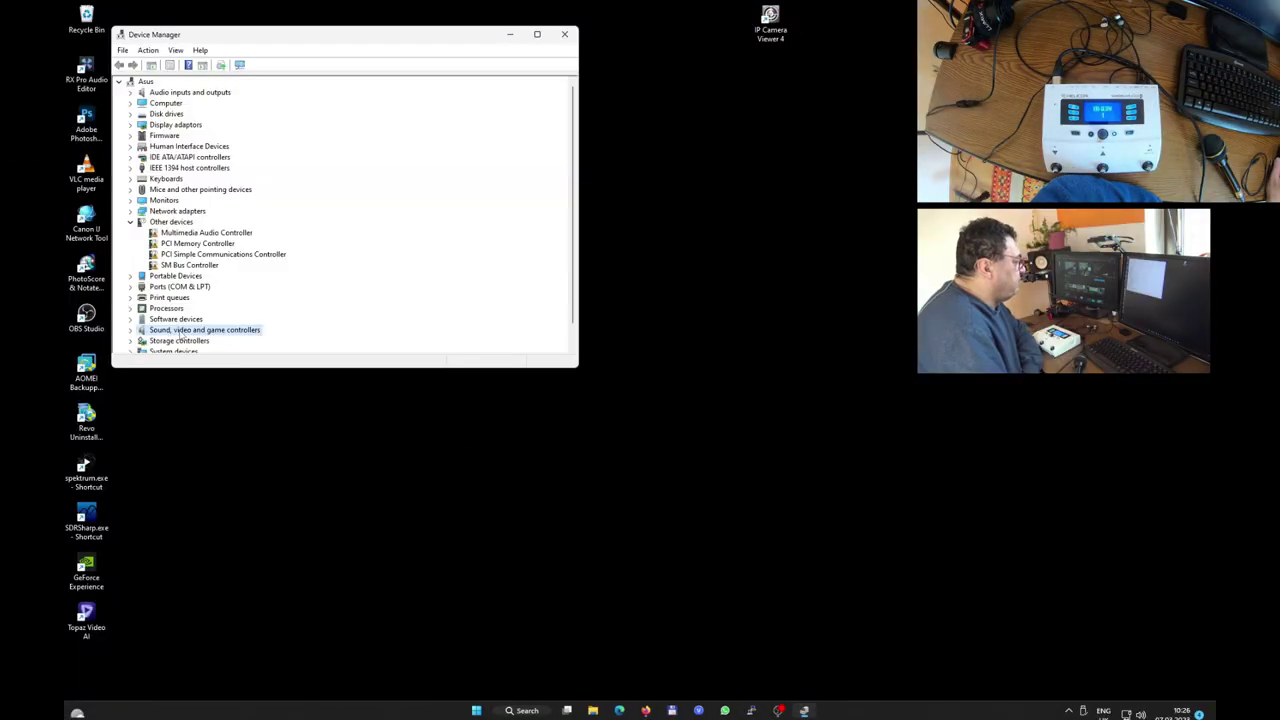
Expand Sound, video and game controllers to find VoiceLive Play GTX, then close Device Manager.
{"action": "double_click", "coordinate": [181, 330]}
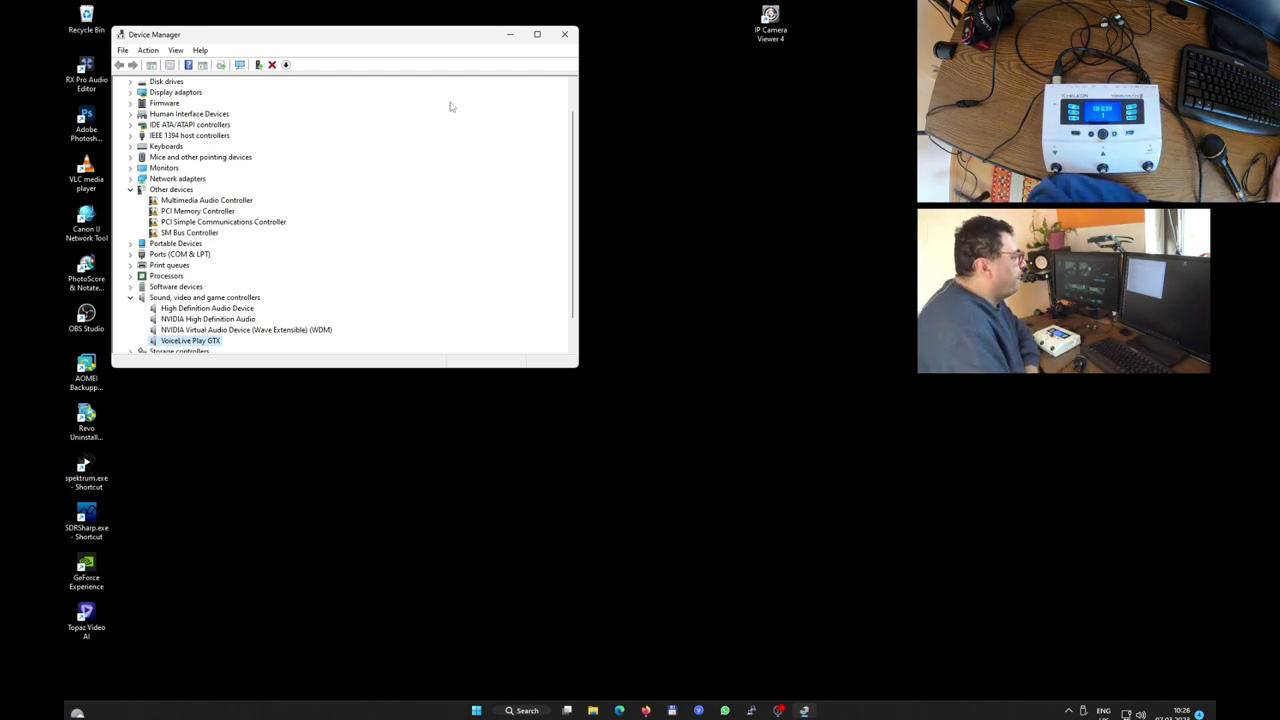
{"action": "left_click", "coordinate": [564, 34]}
Look over the Sound settings page, then open Control Panel through Windows search.
{"action": "right_click", "coordinate": [1142, 713]}
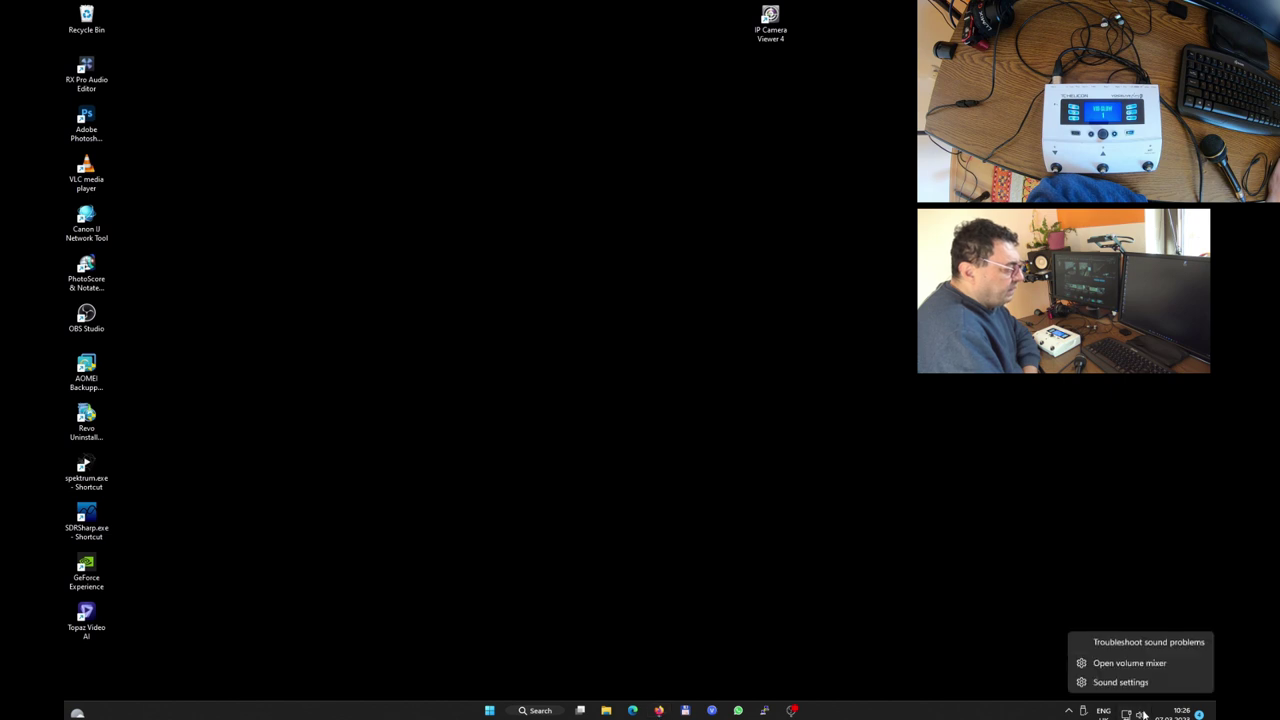
{"action": "left_click", "coordinate": [1120, 682]}
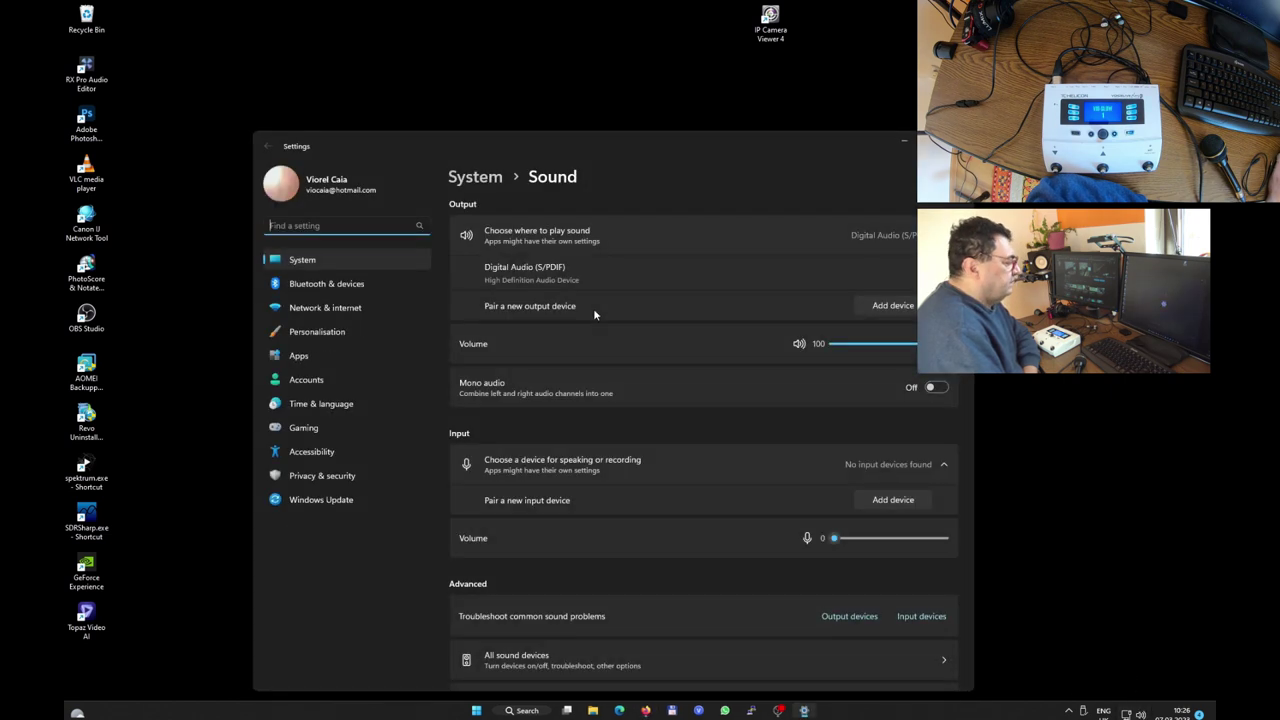
{"action": "scroll", "coordinate": [679, 575], "scroll_direction": "down", "scroll_amount": 3}
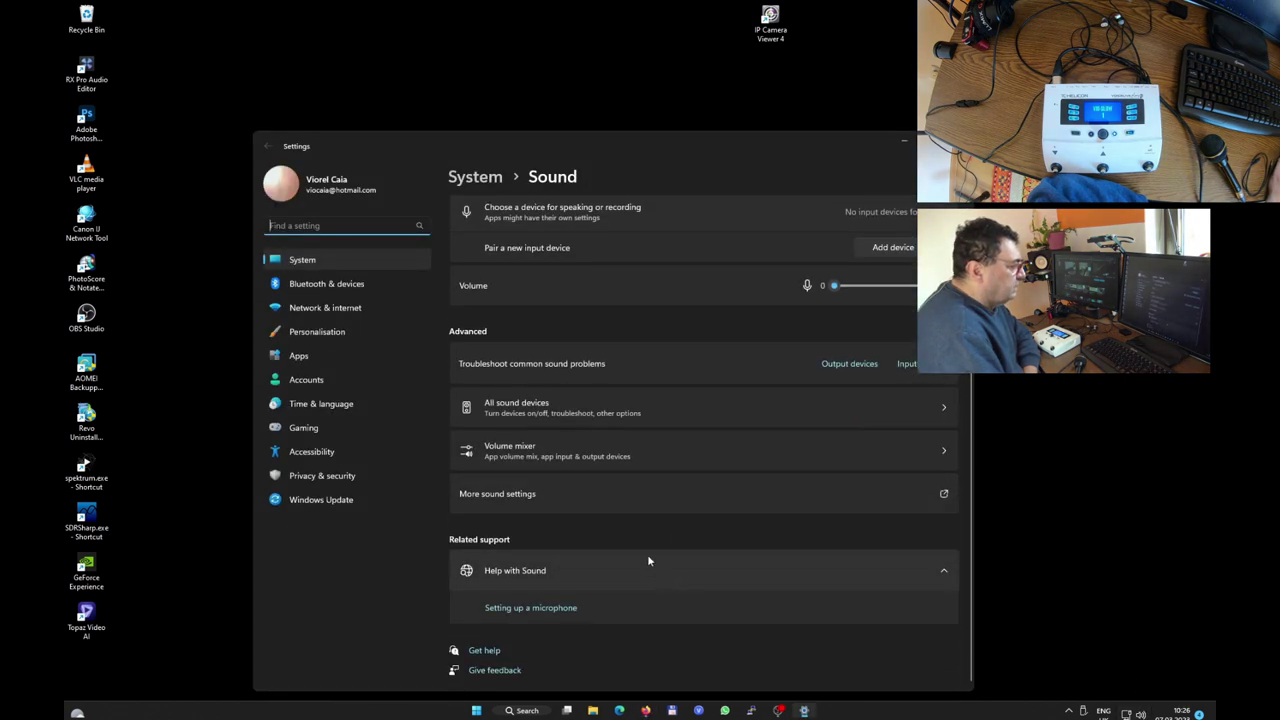
{"action": "scroll", "coordinate": [572, 518], "scroll_direction": "up", "scroll_amount": 2}
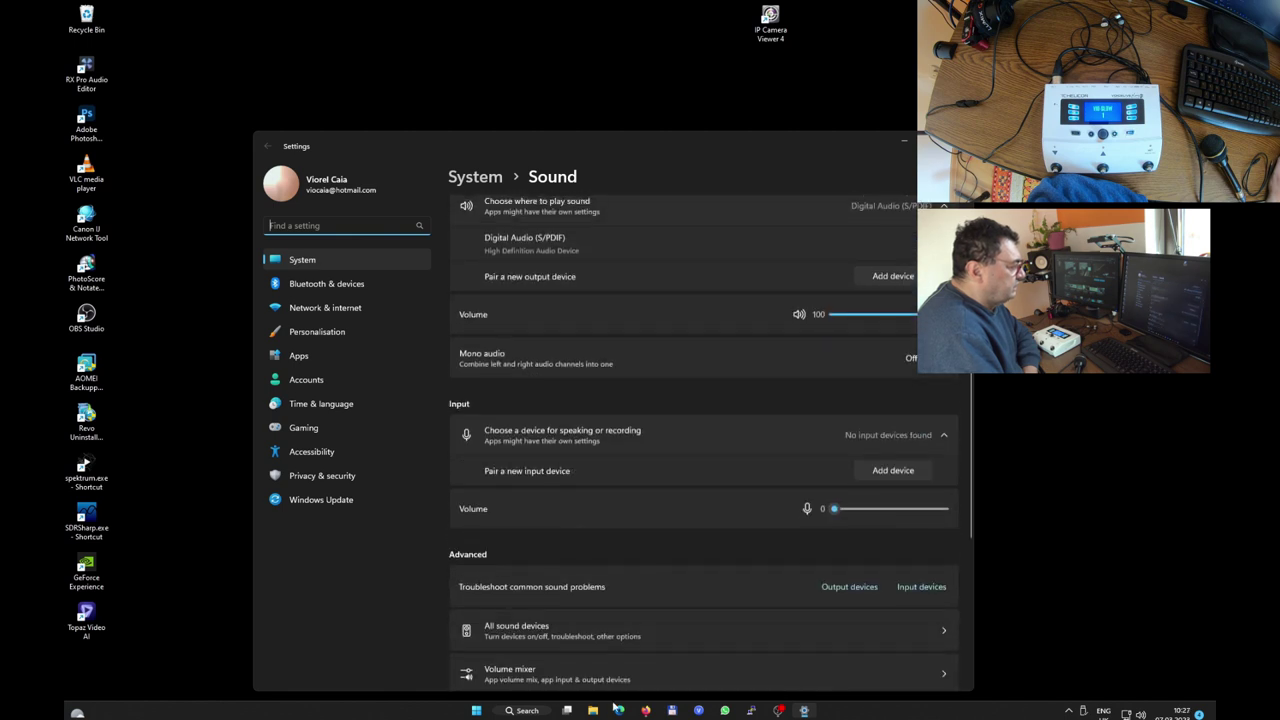
{"action": "left_click", "coordinate": [527, 711]}
{"action": "type", "text": "co"}
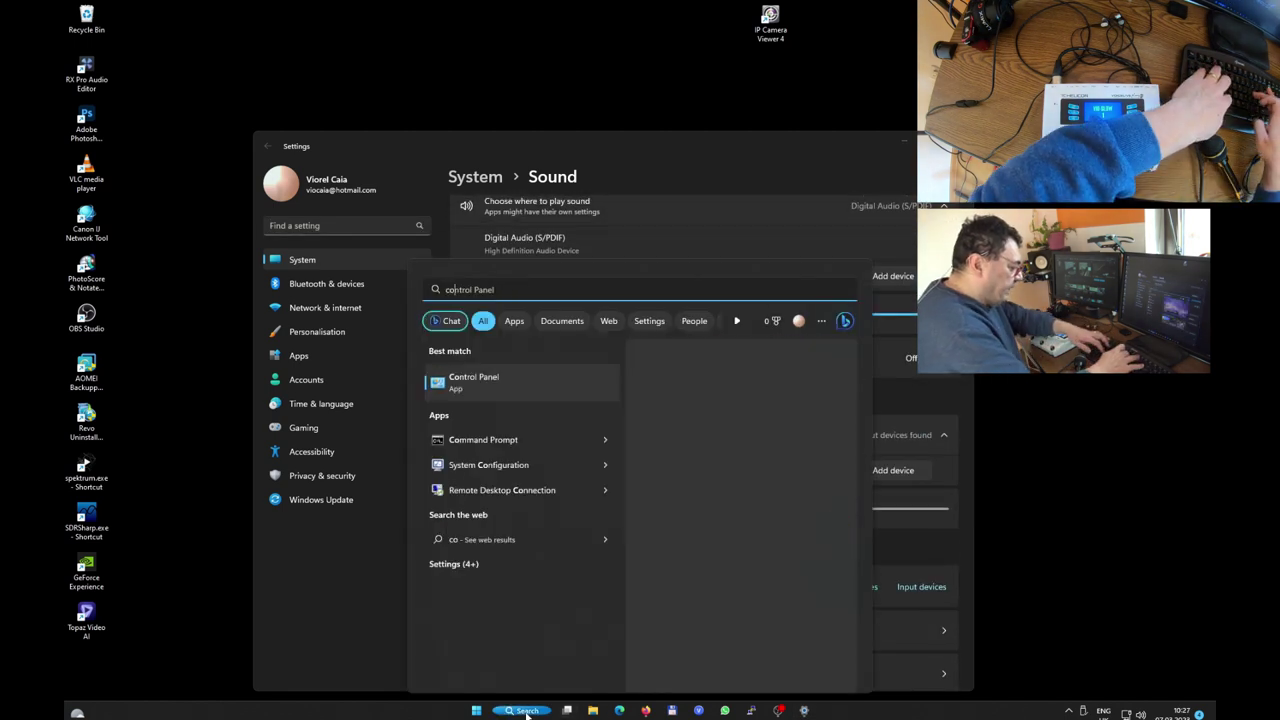
{"action": "type", "text": "ntrol panel"}
{"action": "key", "text": "Return"}
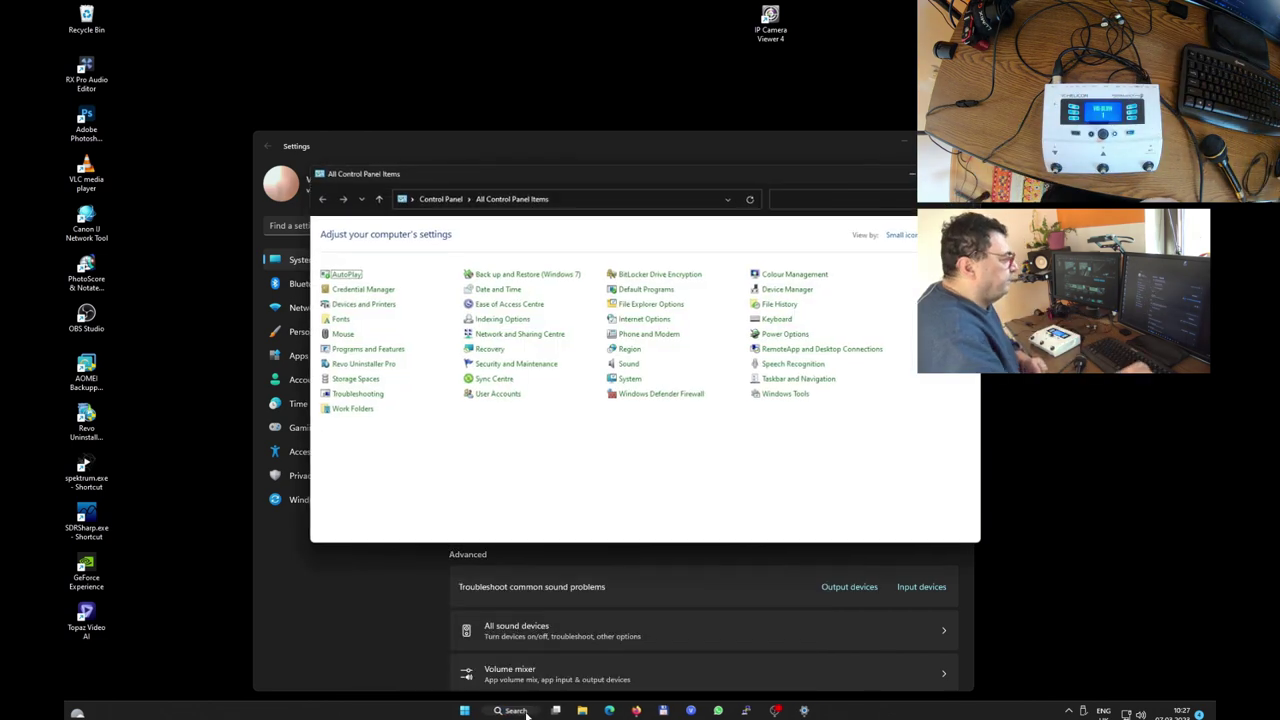
In the Sound dialog, enable the disabled Analog Connector as the playback device.
{"action": "left_click", "coordinate": [622, 367]}
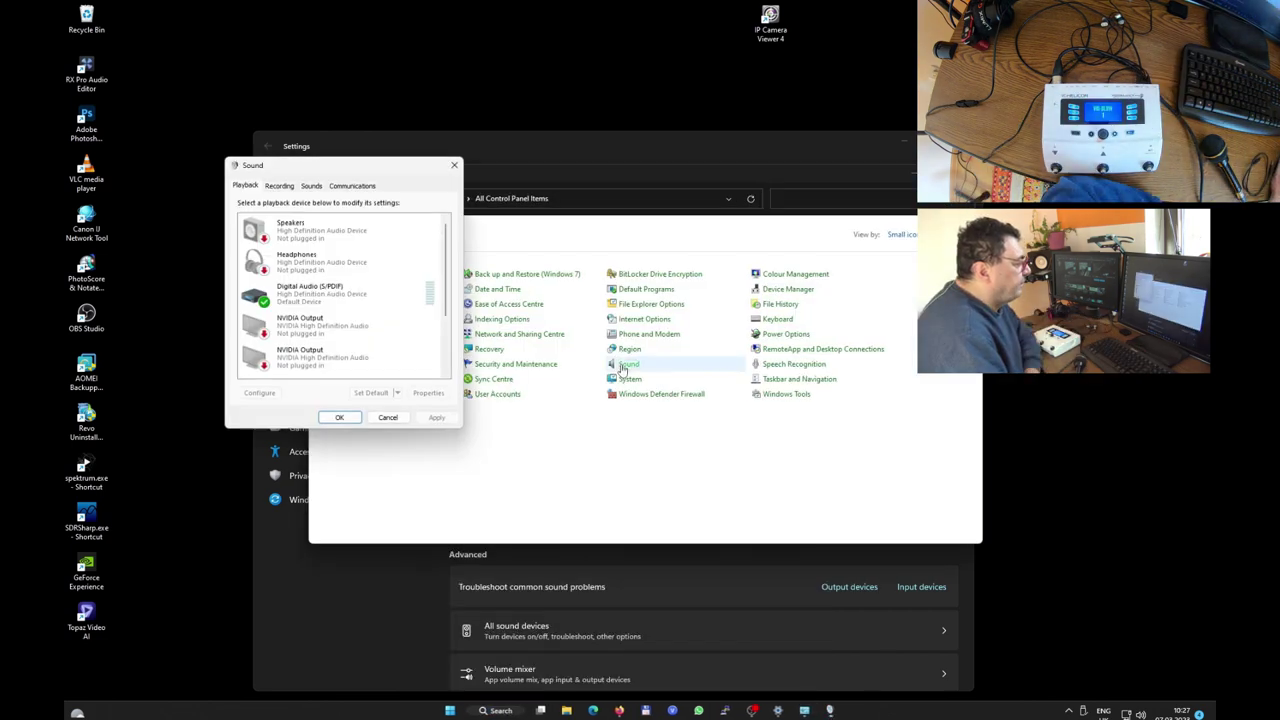
{"action": "scroll", "coordinate": [297, 367], "scroll_direction": "down", "scroll_amount": 5}
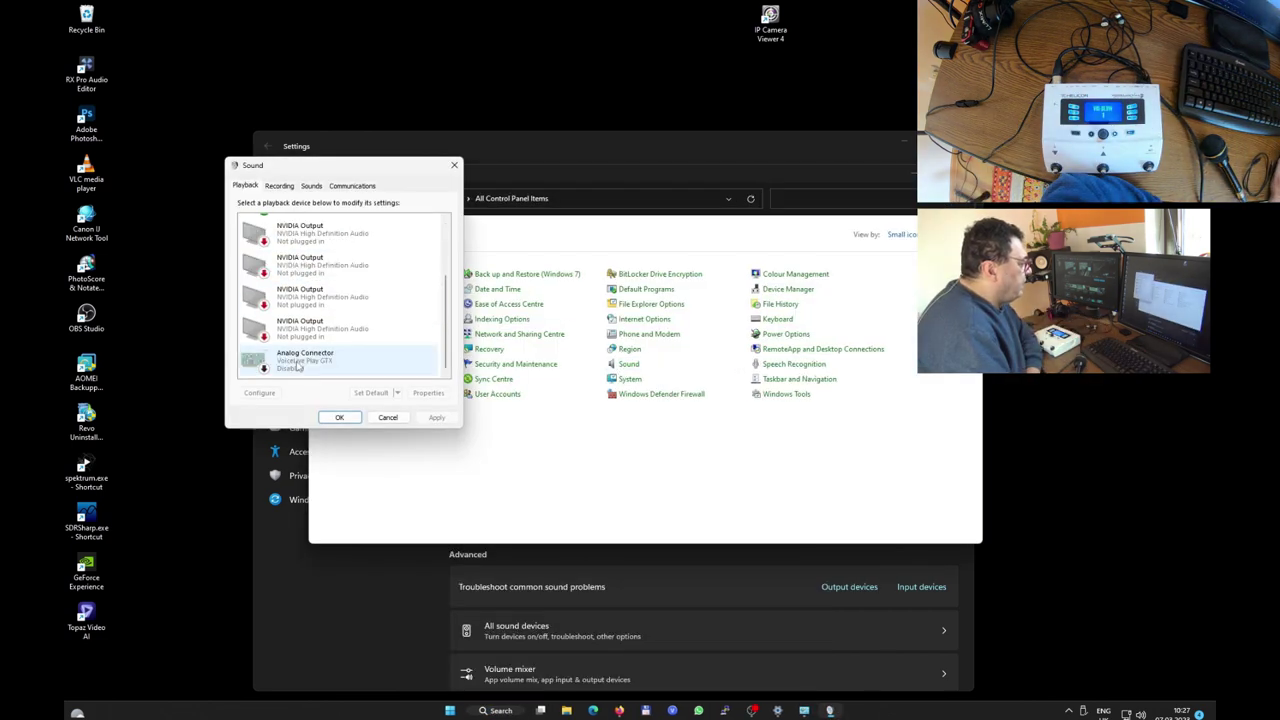
{"action": "double_click", "coordinate": [297, 367]}
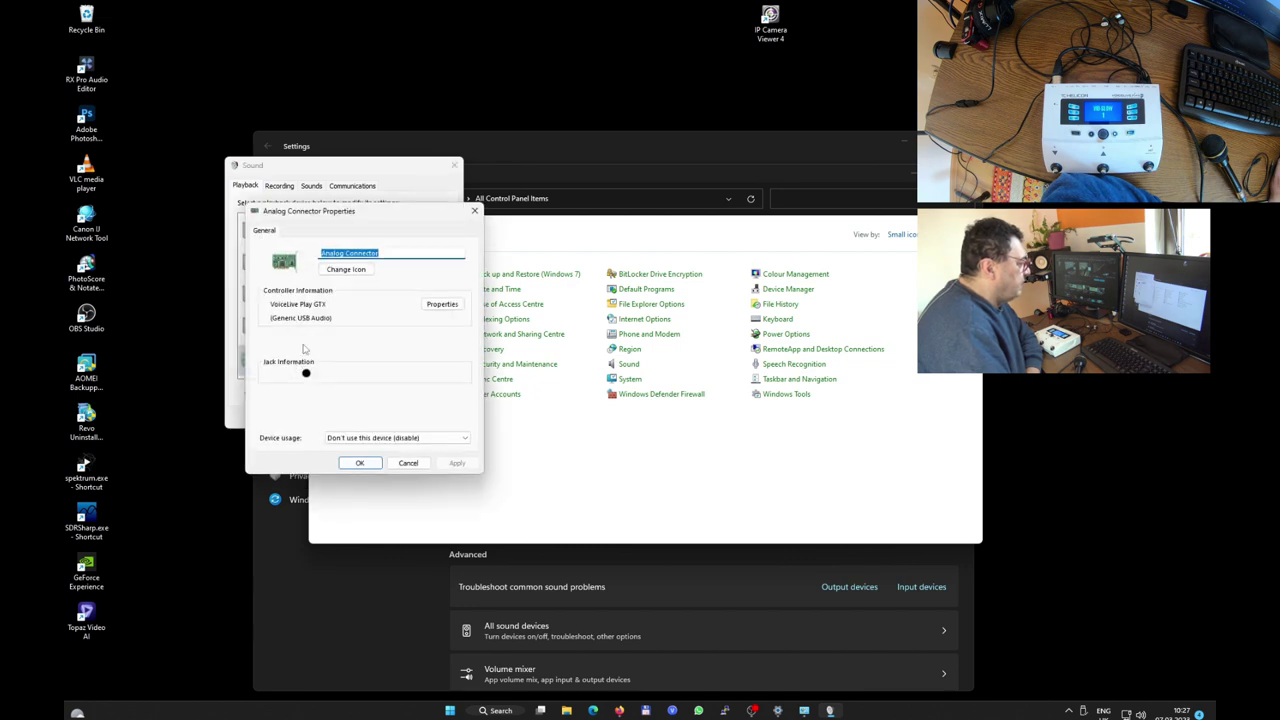
{"action": "left_click", "coordinate": [401, 465]}
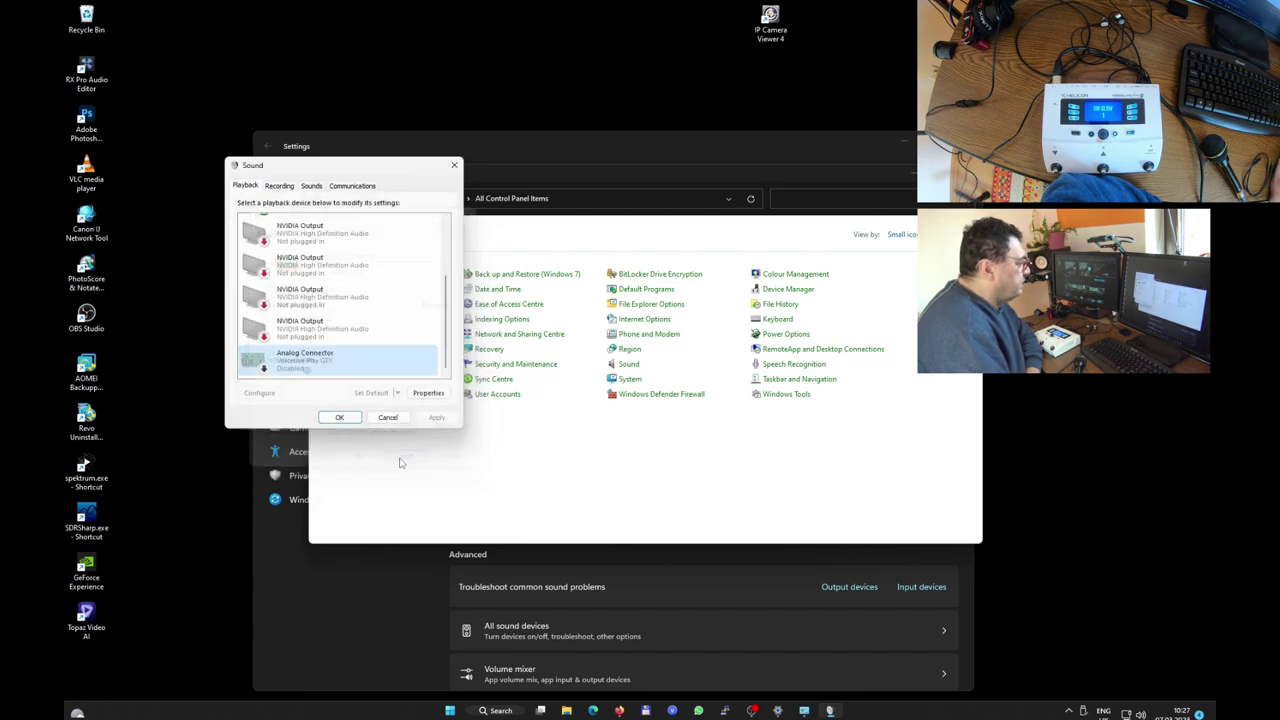
{"action": "right_click", "coordinate": [310, 368]}
{"action": "left_click", "coordinate": [341, 385]}
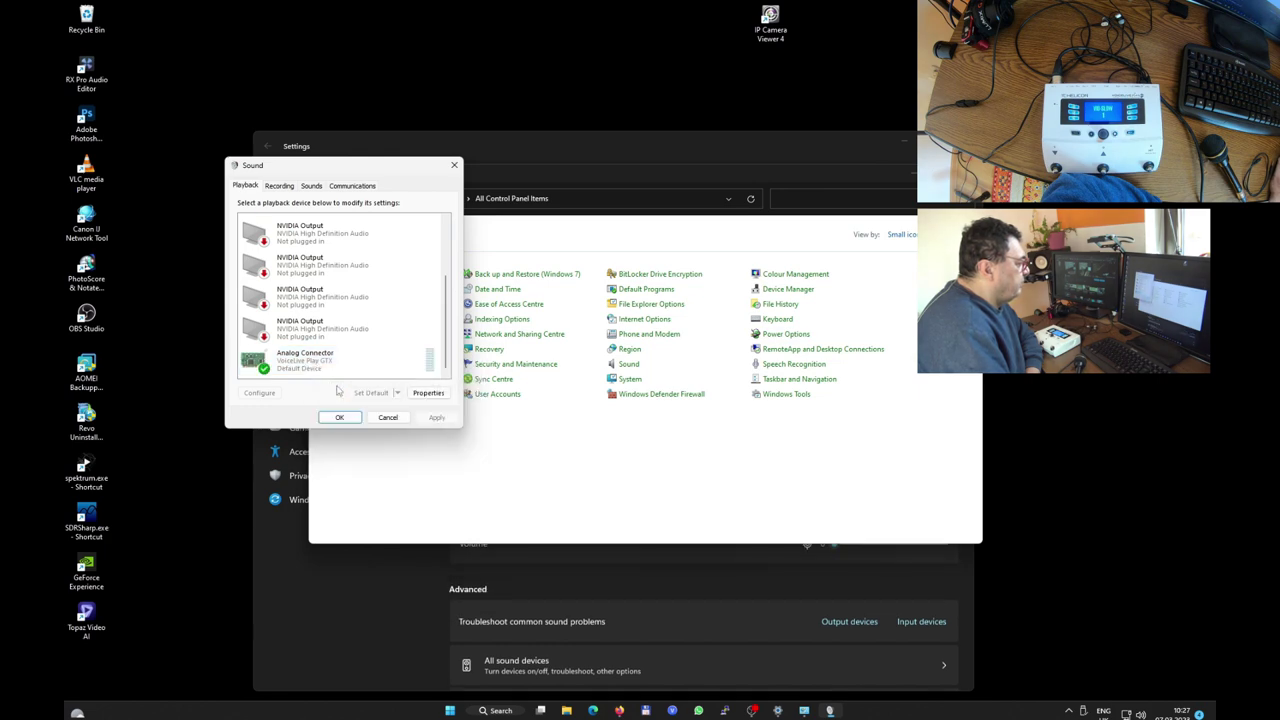
Enable Analog Connector as the recording device and confirm the Sound dialog.
{"action": "left_click", "coordinate": [279, 186]}
{"action": "right_click", "coordinate": [311, 334]}
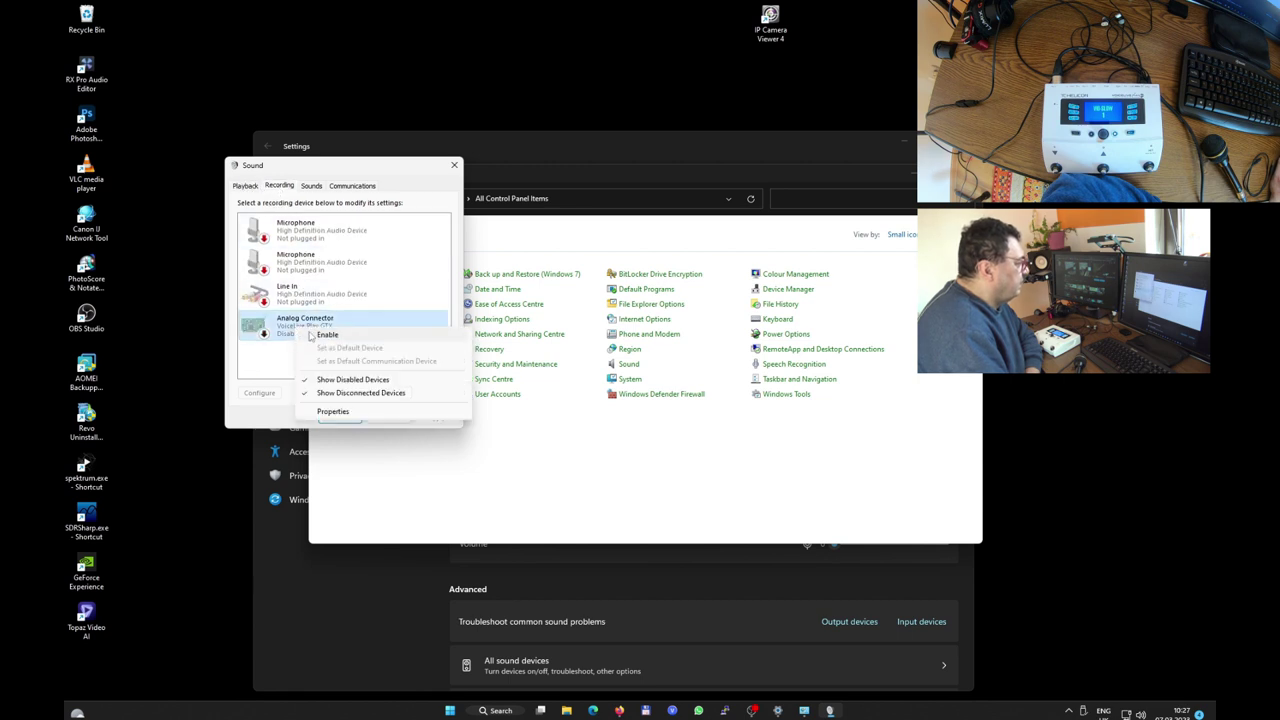
{"action": "left_click", "coordinate": [322, 336]}
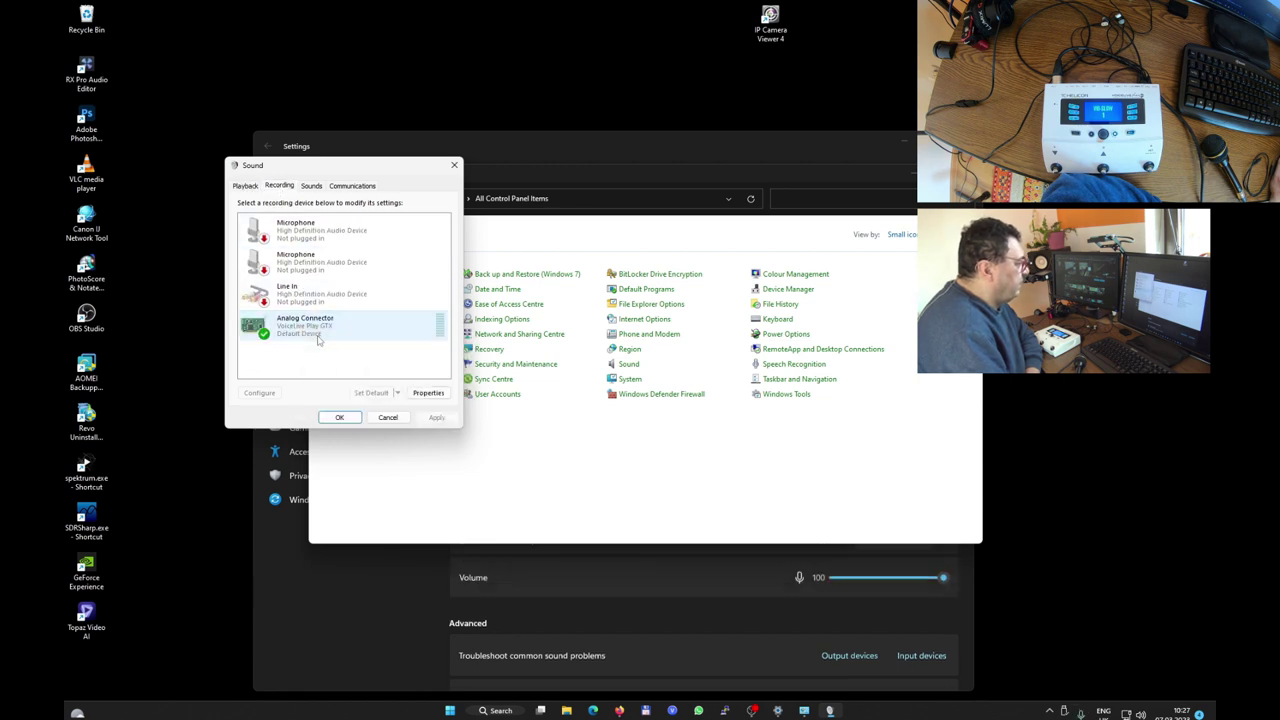
{"action": "left_click", "coordinate": [351, 421]}
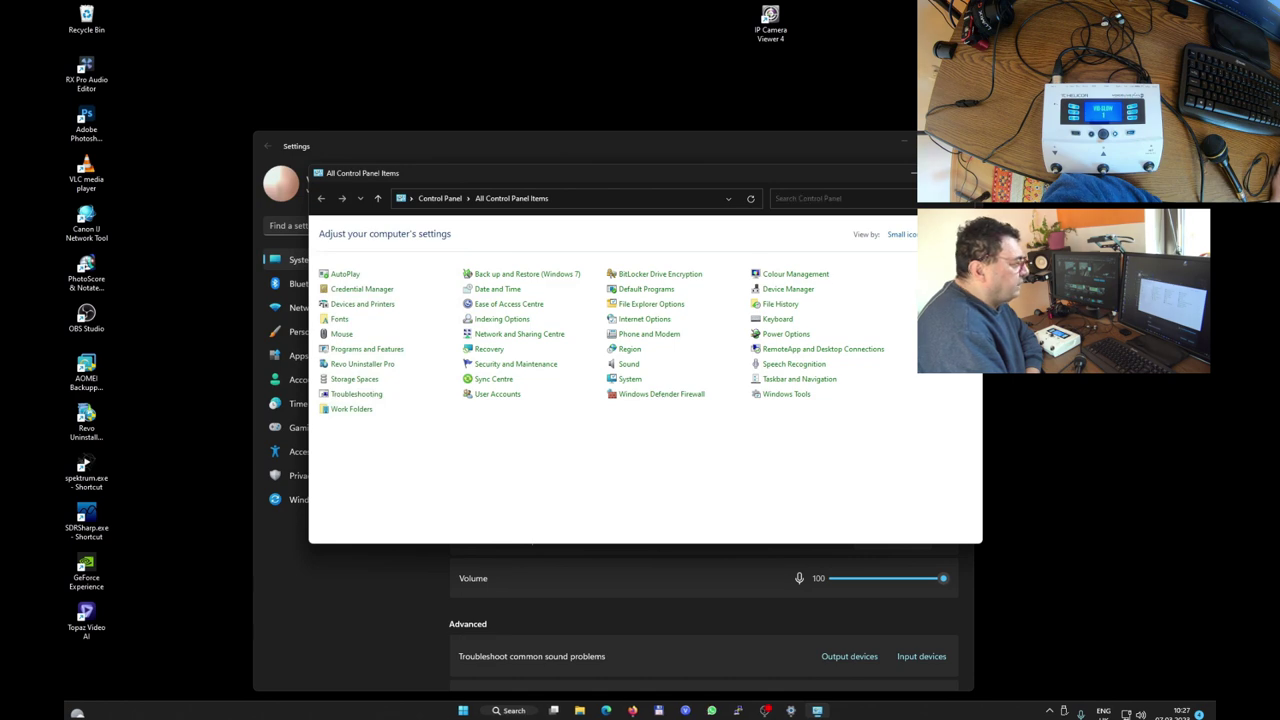
Close Control Panel, confirm System > Sound shows Analog Connector for output and input, then close Settings.
{"action": "left_click", "coordinate": [966, 173]}
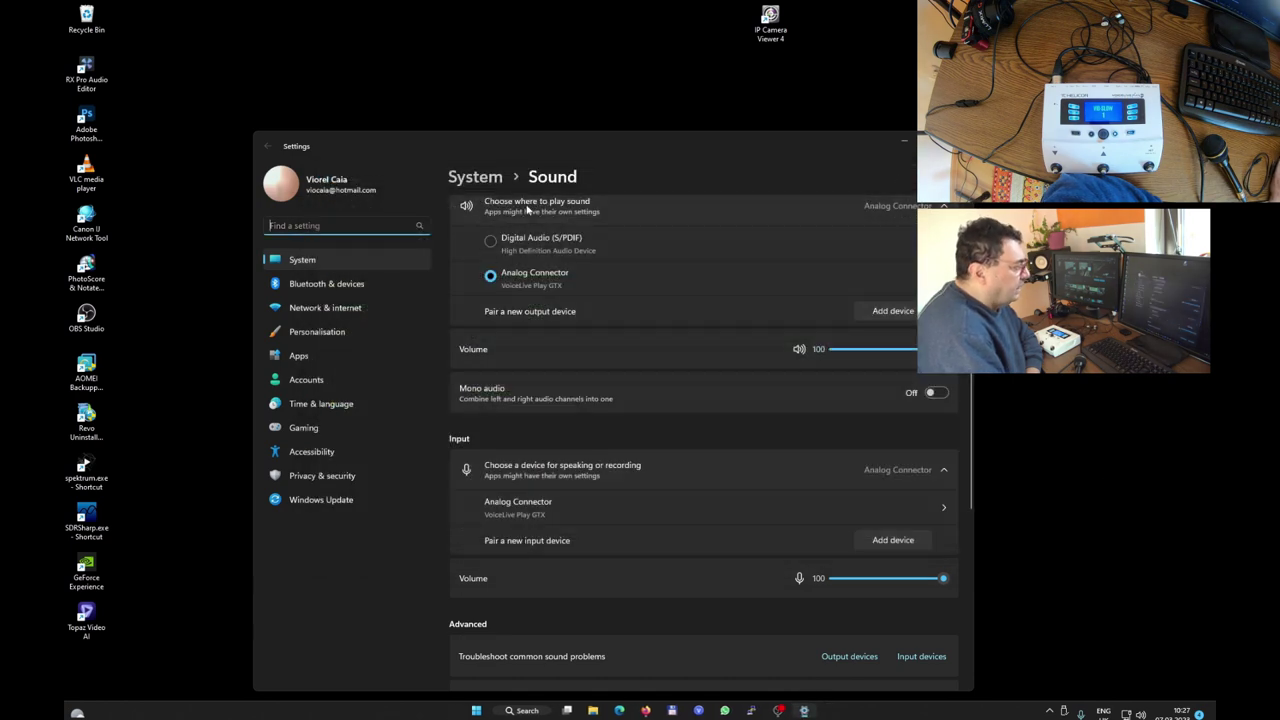
{"action": "left_click", "coordinate": [487, 178]}
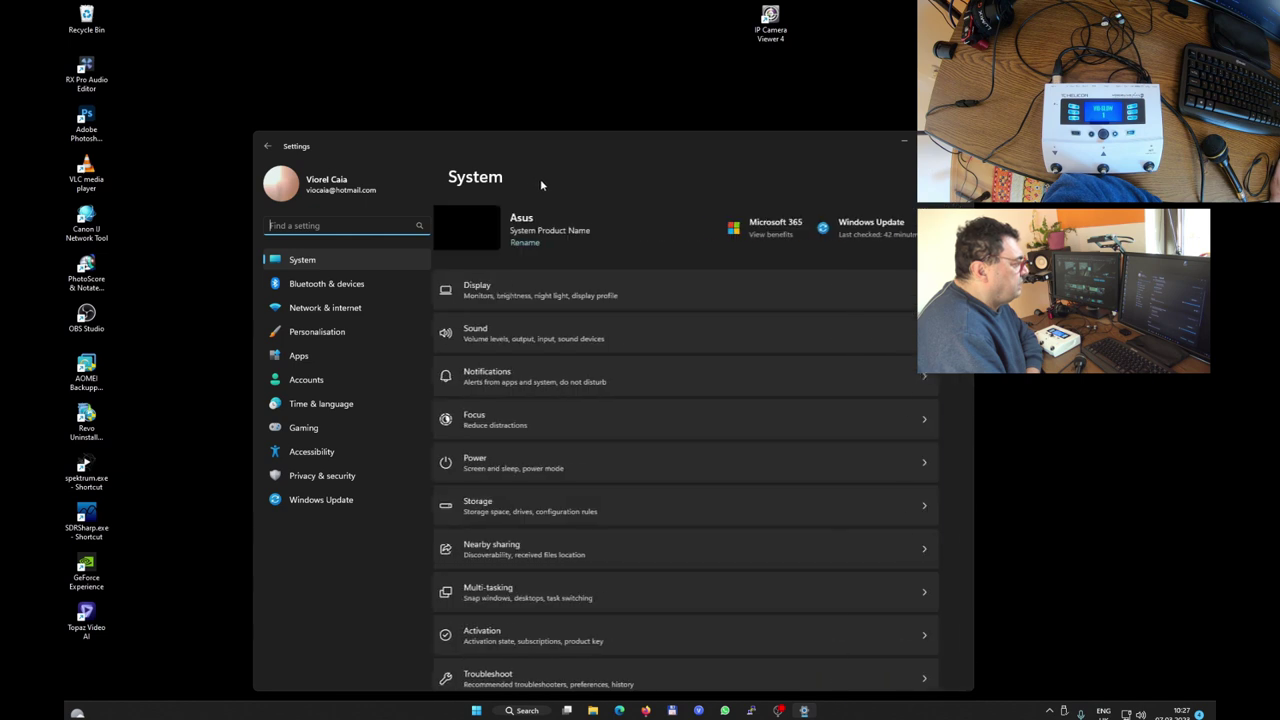
{"action": "left_click", "coordinate": [500, 340]}
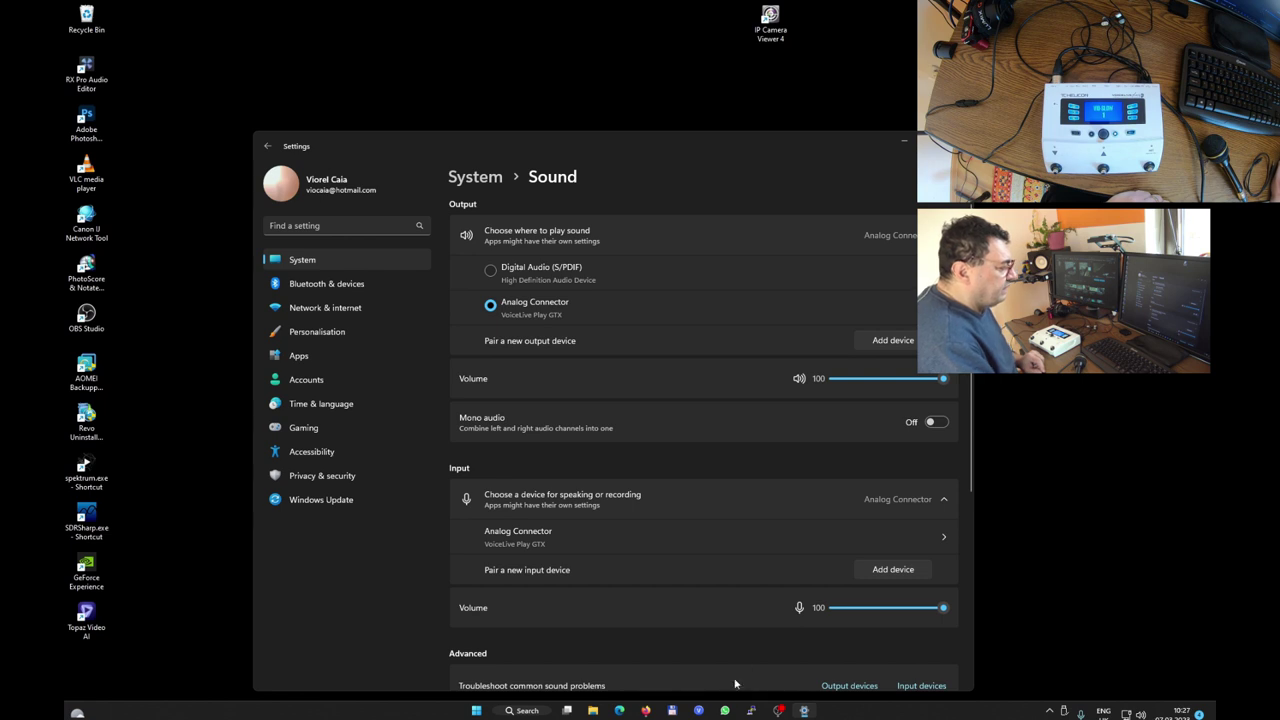
{"action": "mouse_move", "coordinate": [645, 711]}
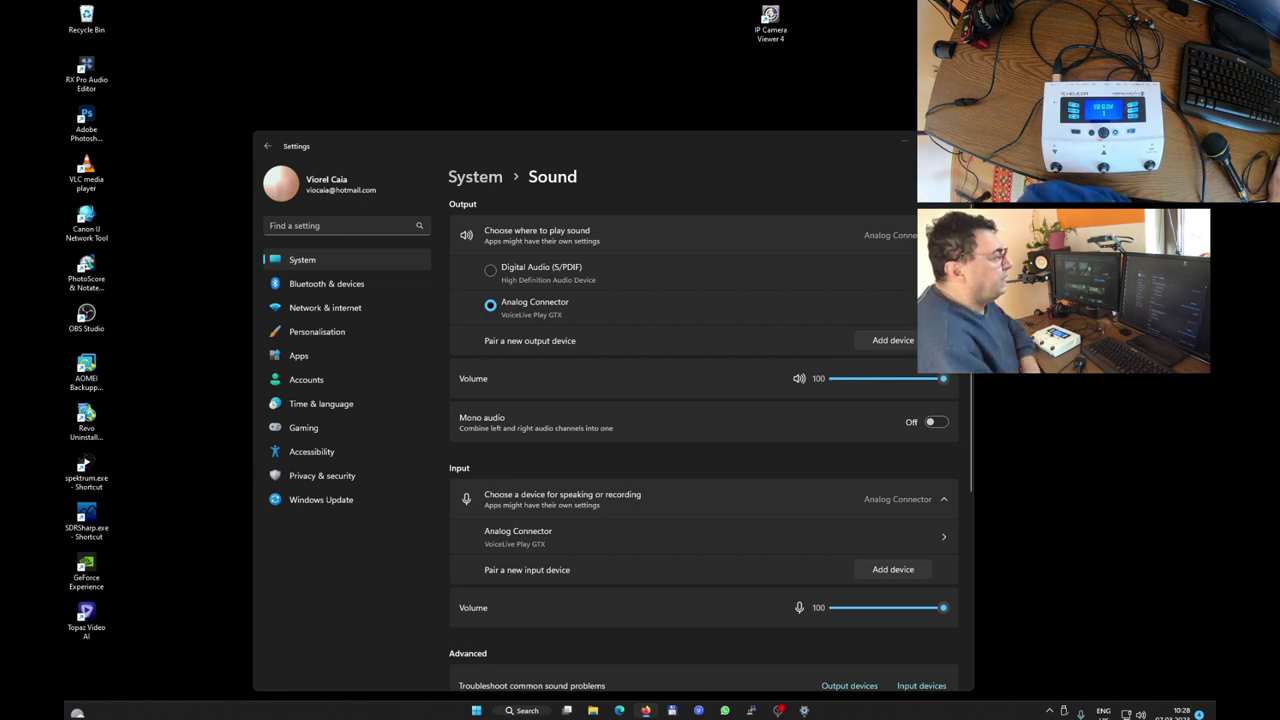
{"action": "key", "text": "alt+F4"}
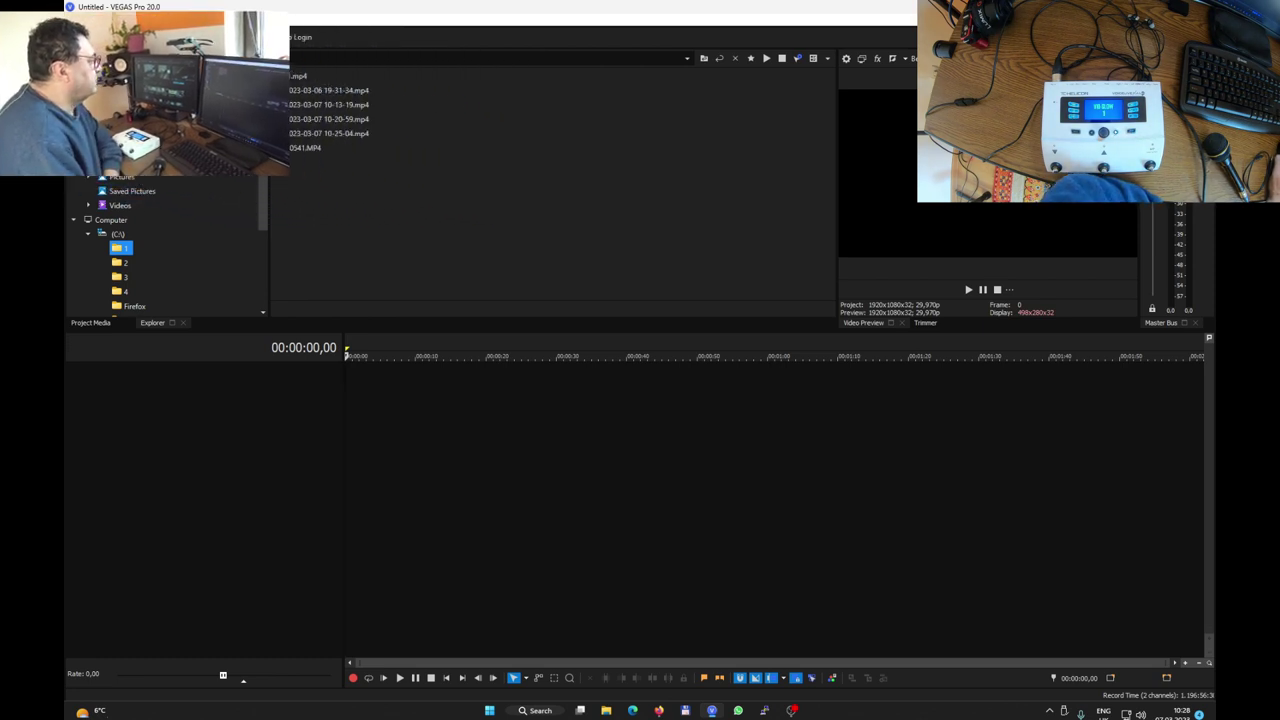
Check the Audio Device tab in VEGAS Preferences, keeping the device type at Microsoft Sound Mapper.
{"action": "left_click", "coordinate": [195, 38]}
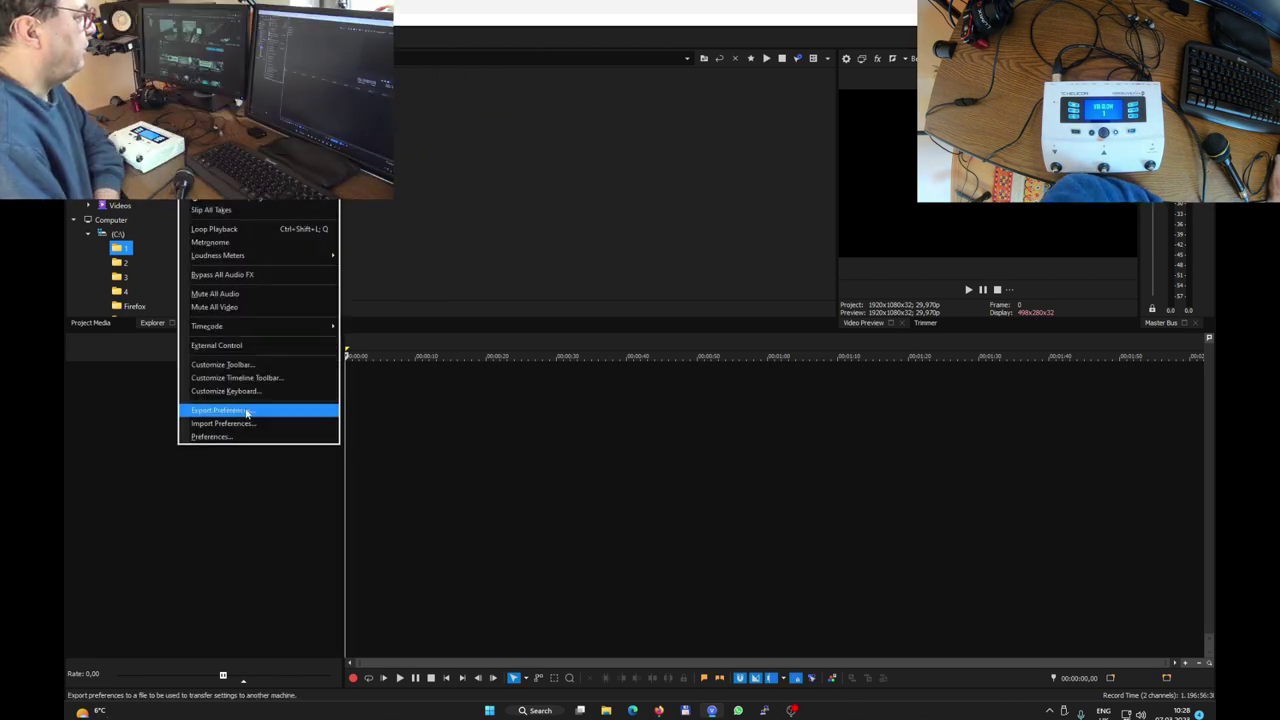
{"action": "left_click", "coordinate": [232, 435]}
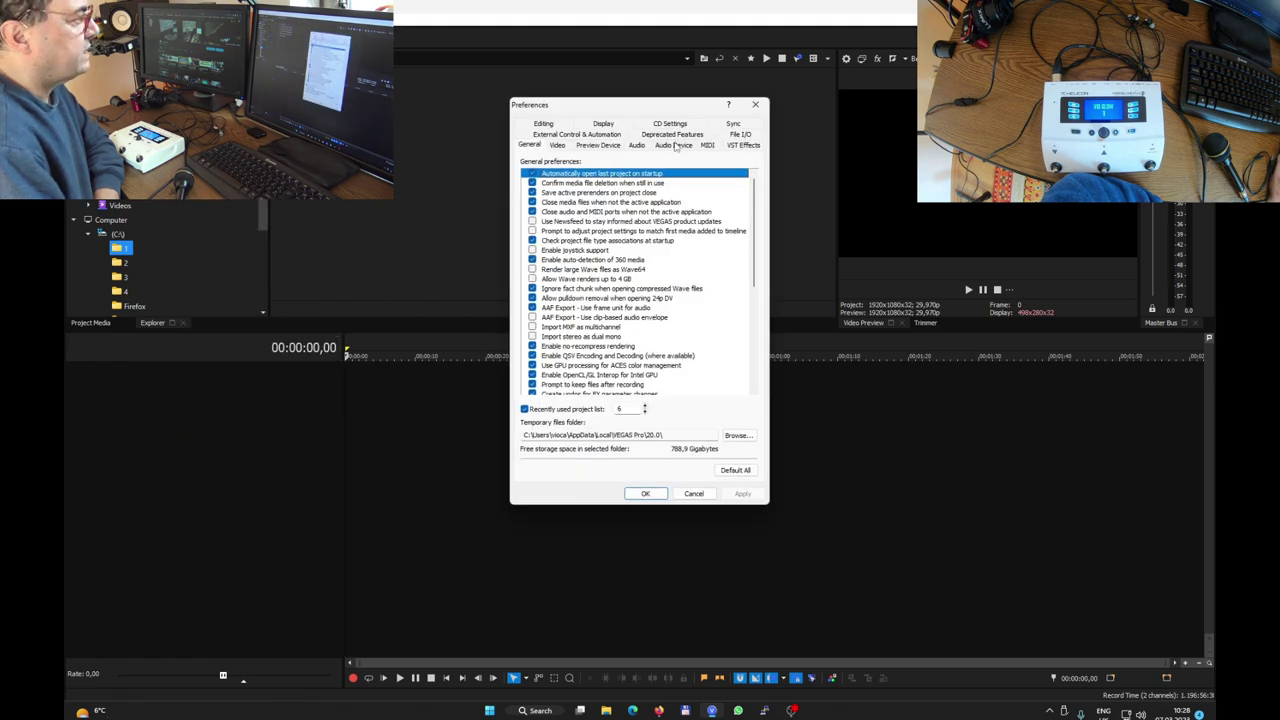
{"action": "left_click", "coordinate": [676, 146]}
{"action": "left_click", "coordinate": [655, 163]}
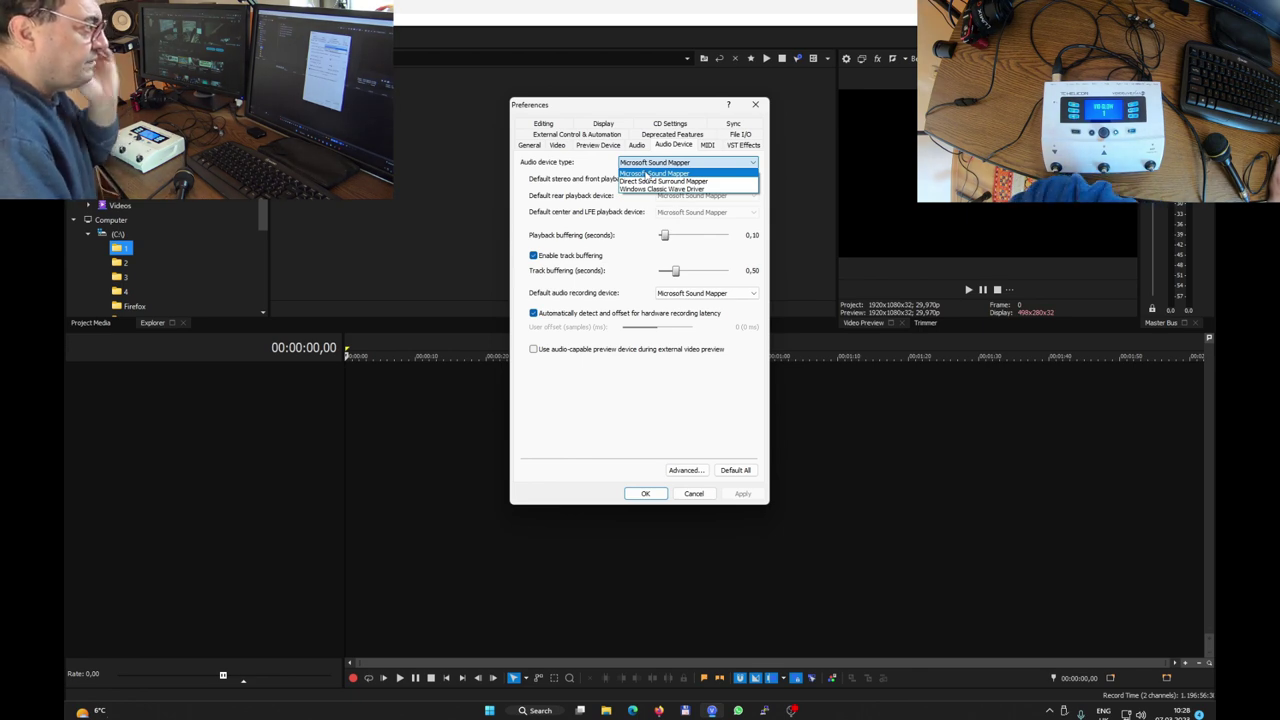
{"action": "left_click", "coordinate": [646, 175]}
{"action": "left_click", "coordinate": [647, 494]}
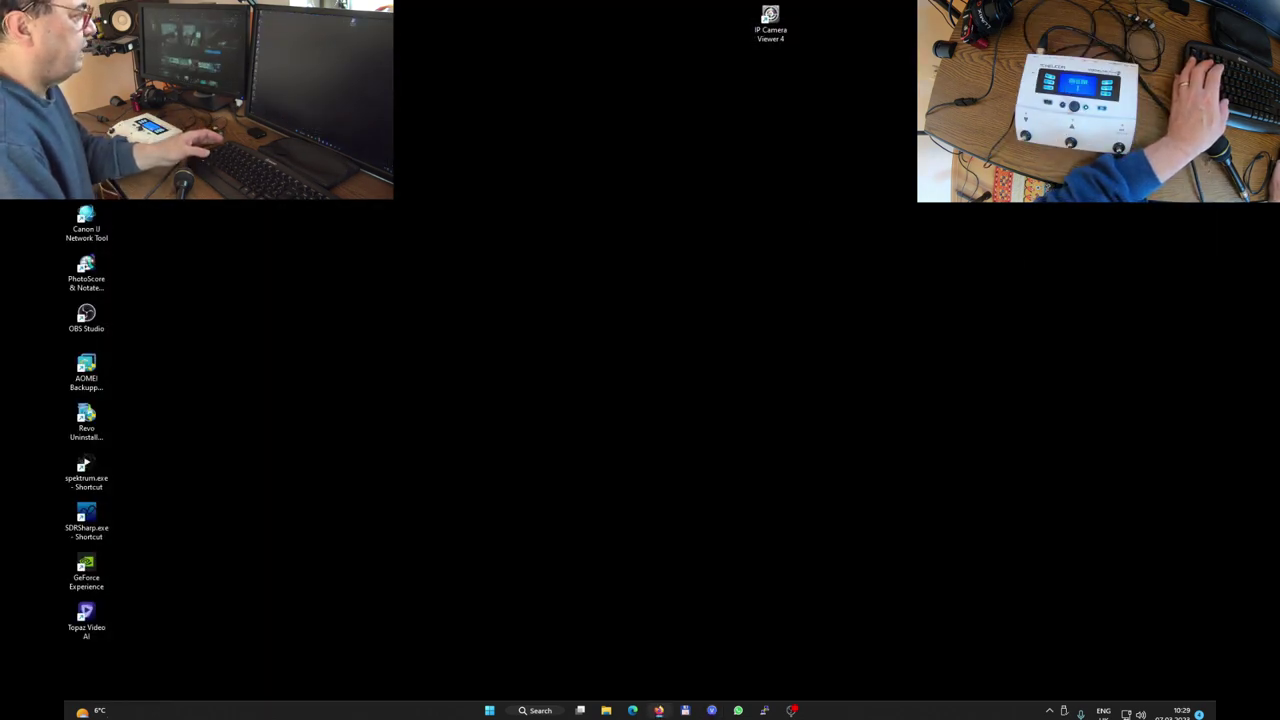
Maximize Firefox, search for asio4all, and open the 'ASIO4ALL Official Home' result.
{"action": "key", "text": "alt+Tab"}
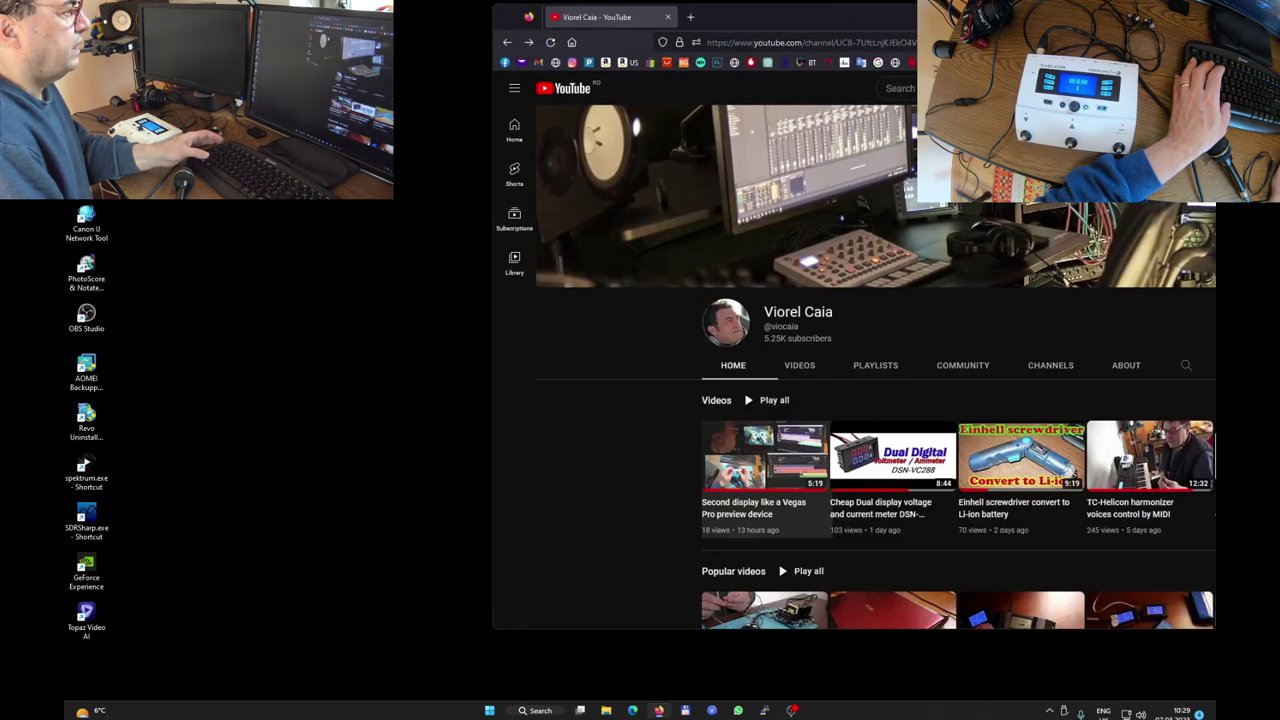
{"action": "left_click", "coordinate": [754, 36]}
{"action": "key", "text": "super+Up"}
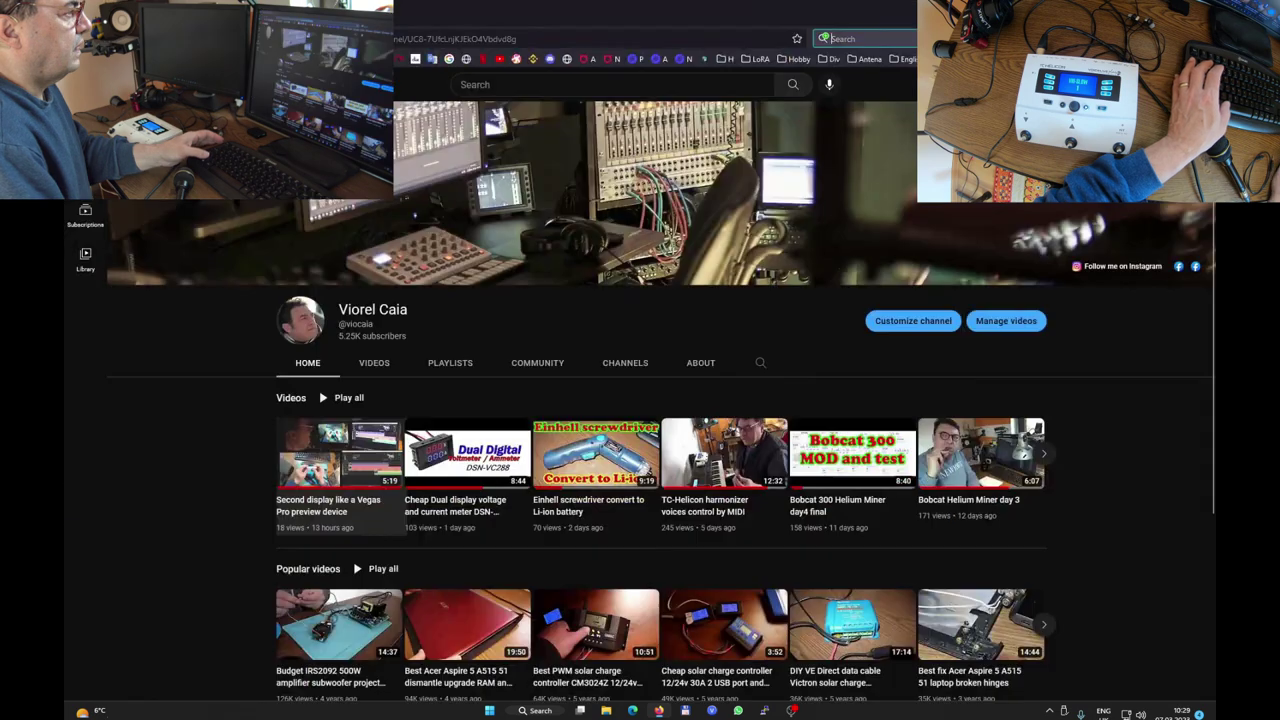
{"action": "key", "text": "ctrl+k"}
{"action": "type", "text": "asi"}
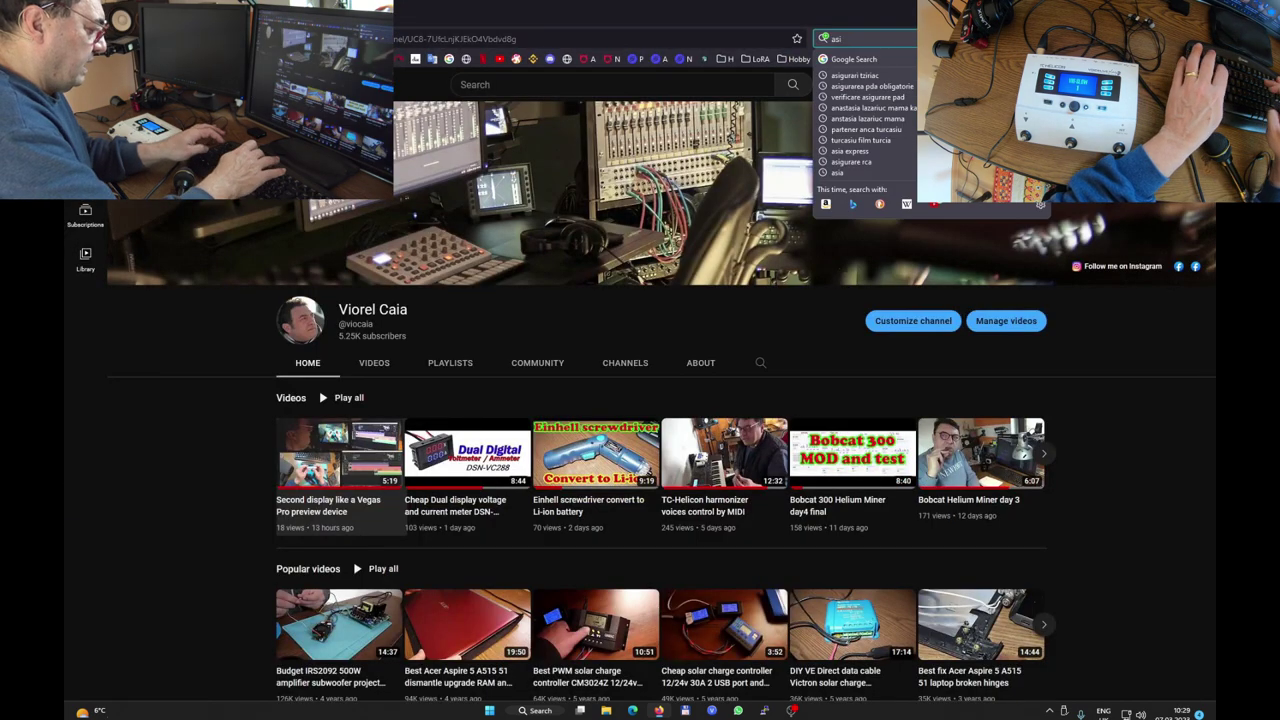
{"action": "type", "text": "o4all"}
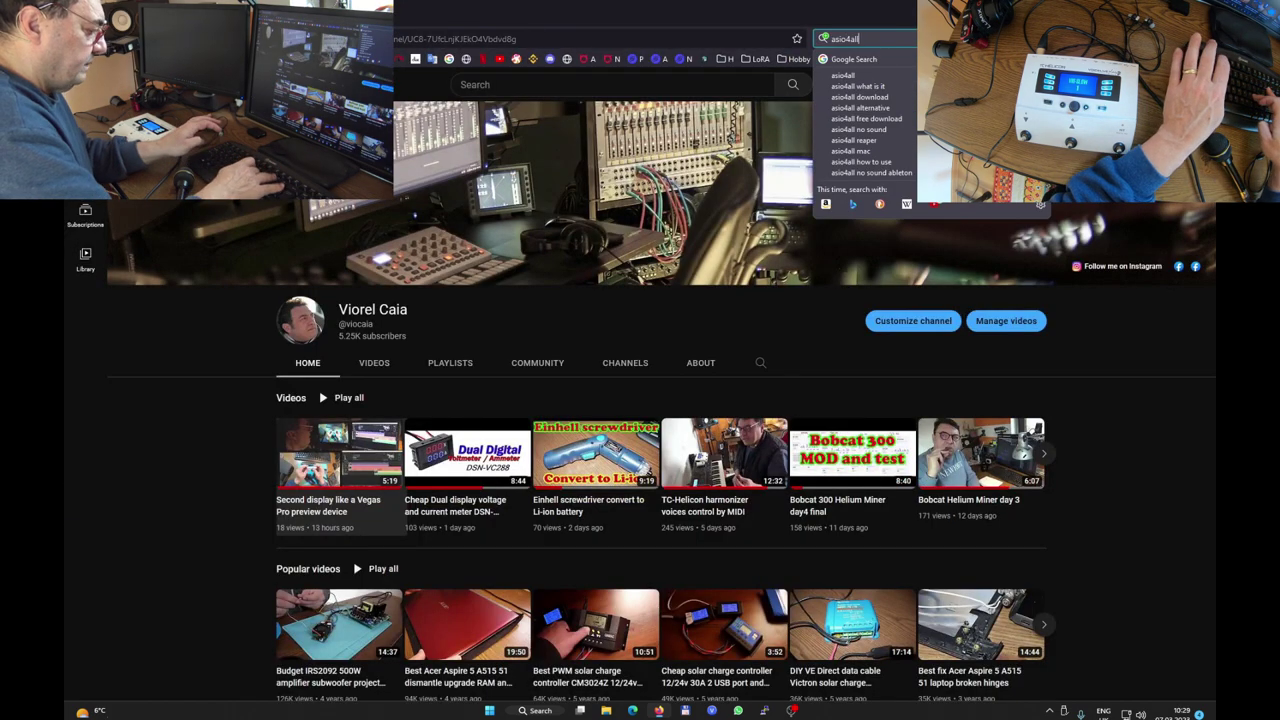
{"action": "key", "text": "Return"}
{"action": "left_click", "coordinate": [281, 203]}
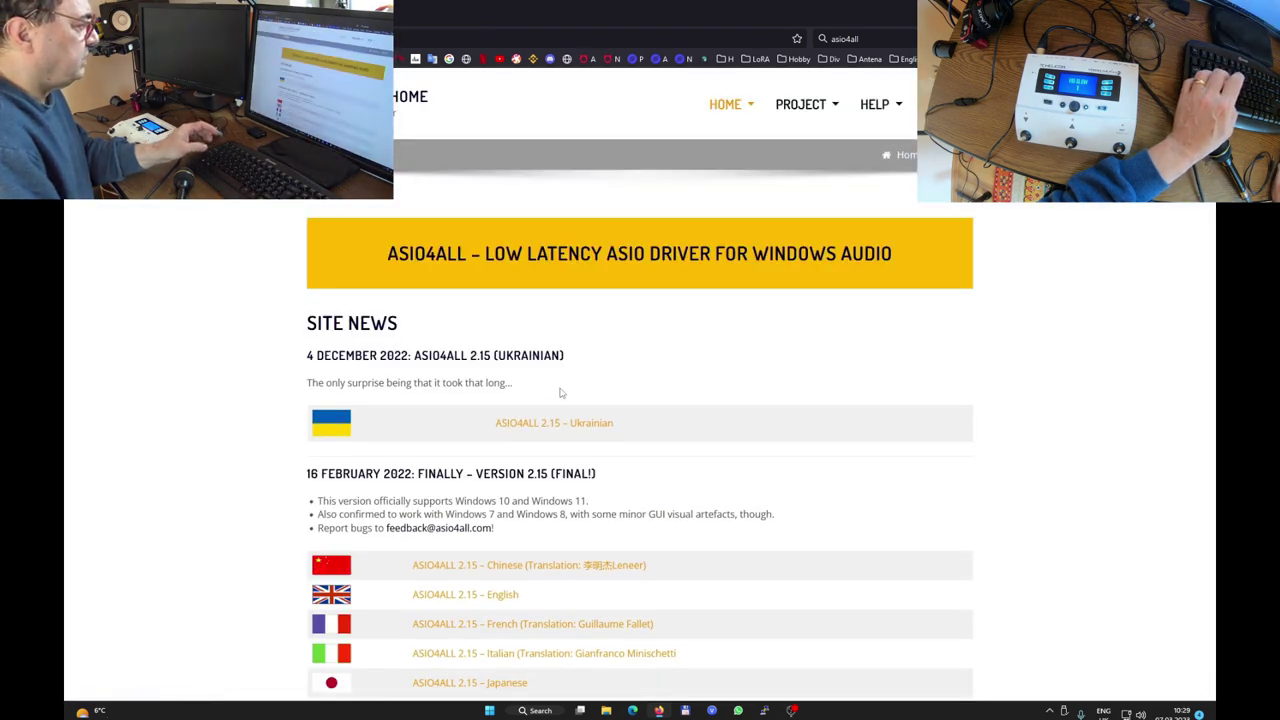
Scroll the asio4all.org page to the version 2.15 downloads and launch the setup to its License Agreement.
{"action": "scroll", "coordinate": [560, 393], "scroll_direction": "down", "scroll_amount": 2}
{"action": "scroll", "coordinate": [560, 380], "scroll_direction": "up", "scroll_amount": 2}
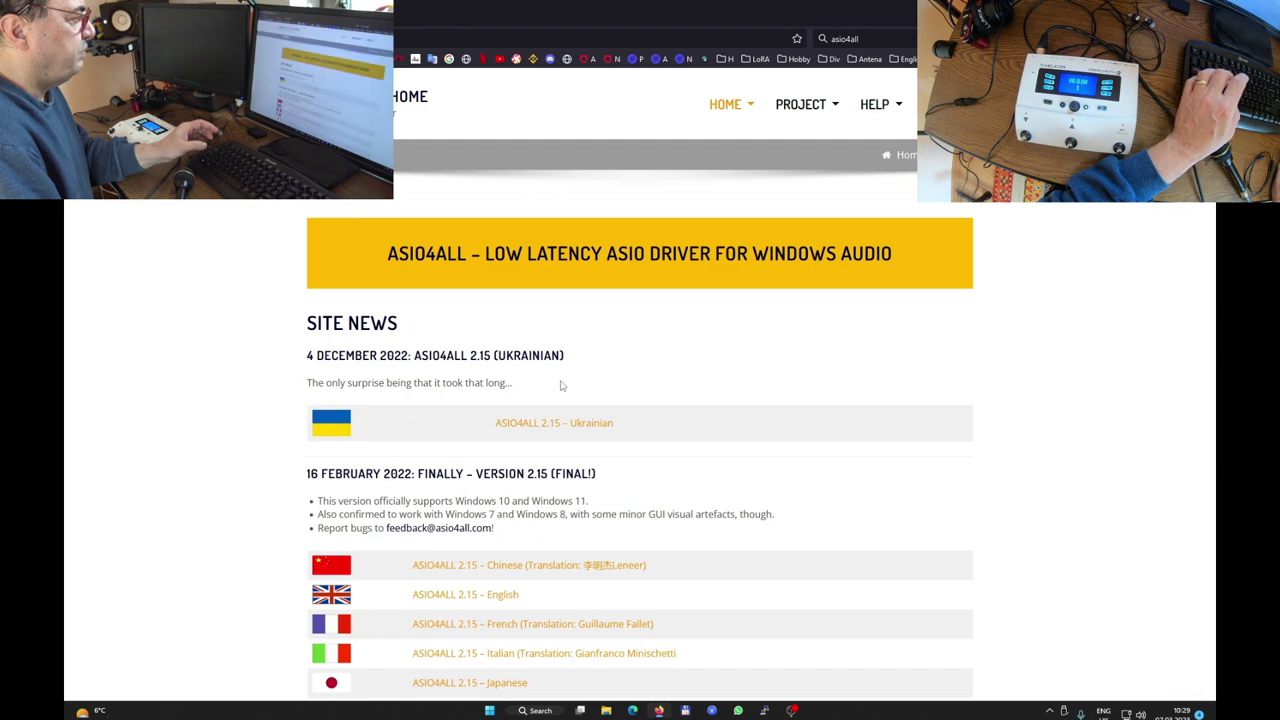
{"action": "scroll", "coordinate": [561, 385], "scroll_direction": "down", "scroll_amount": 3}
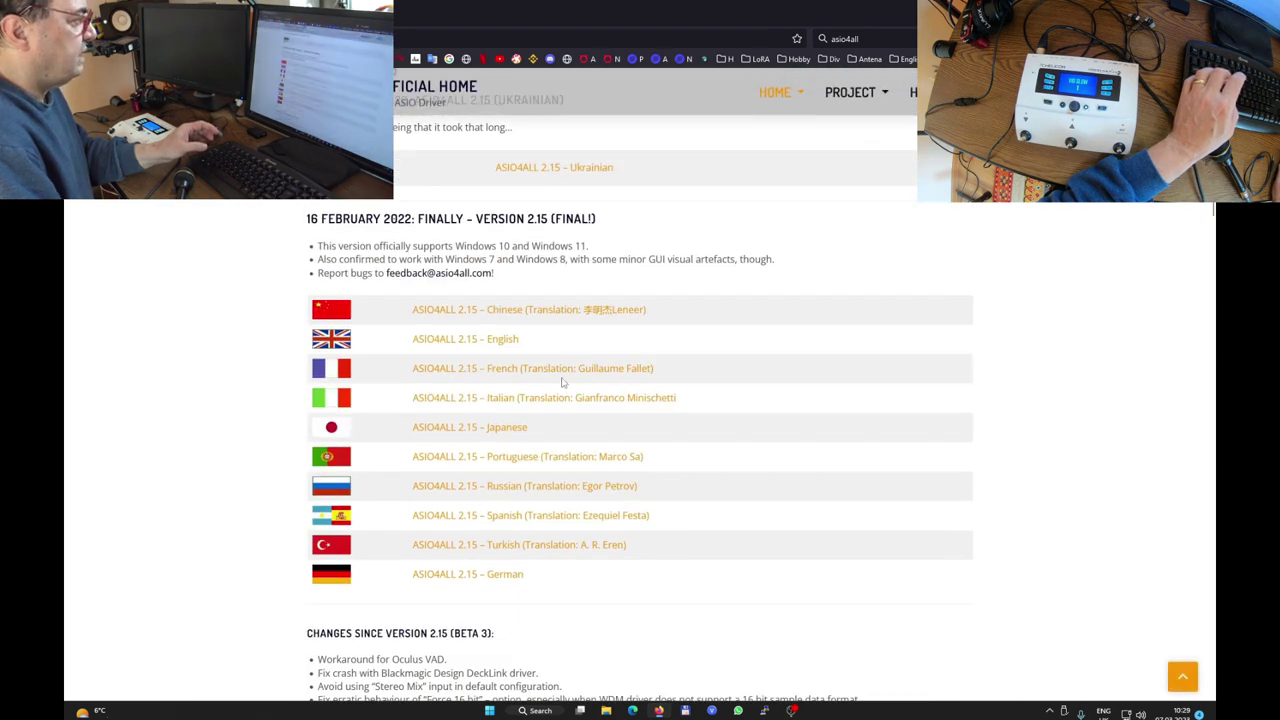
{"action": "scroll", "coordinate": [560, 380], "scroll_direction": "down", "scroll_amount": 4}
{"action": "scroll", "coordinate": [560, 380], "scroll_direction": "up", "scroll_amount": 7}
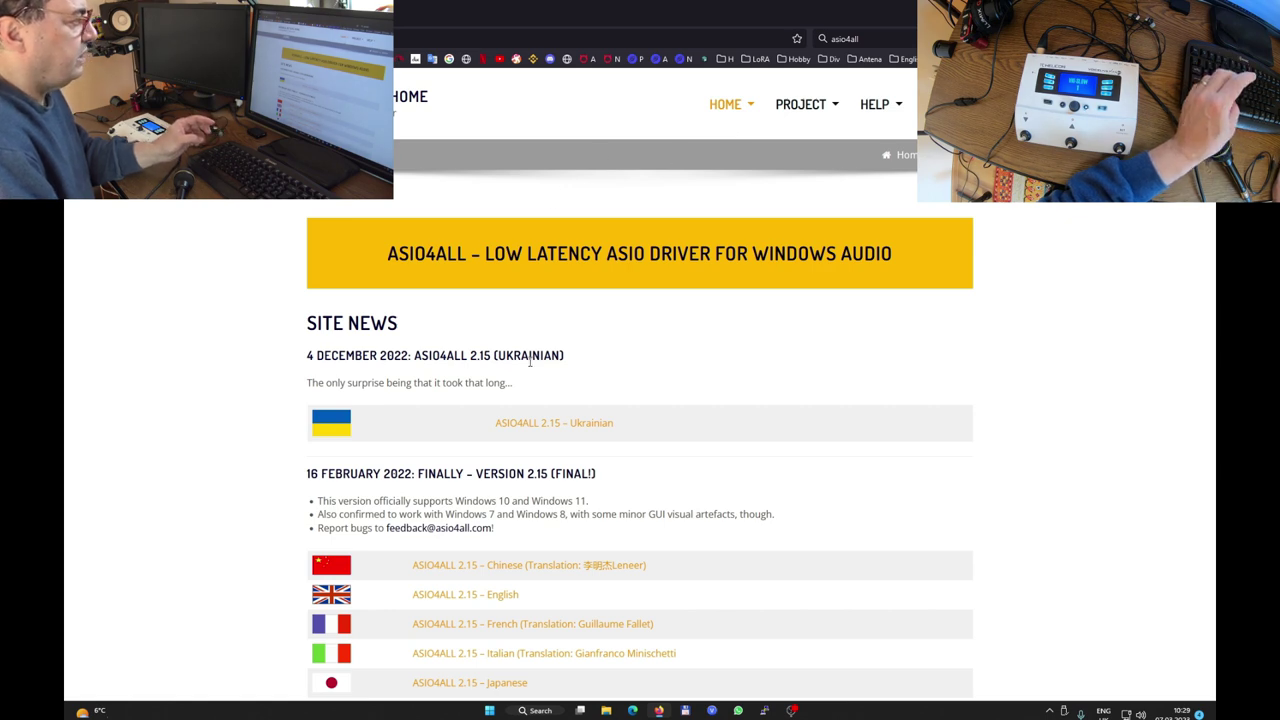
{"action": "scroll", "coordinate": [566, 448], "scroll_direction": "down", "scroll_amount": 3}
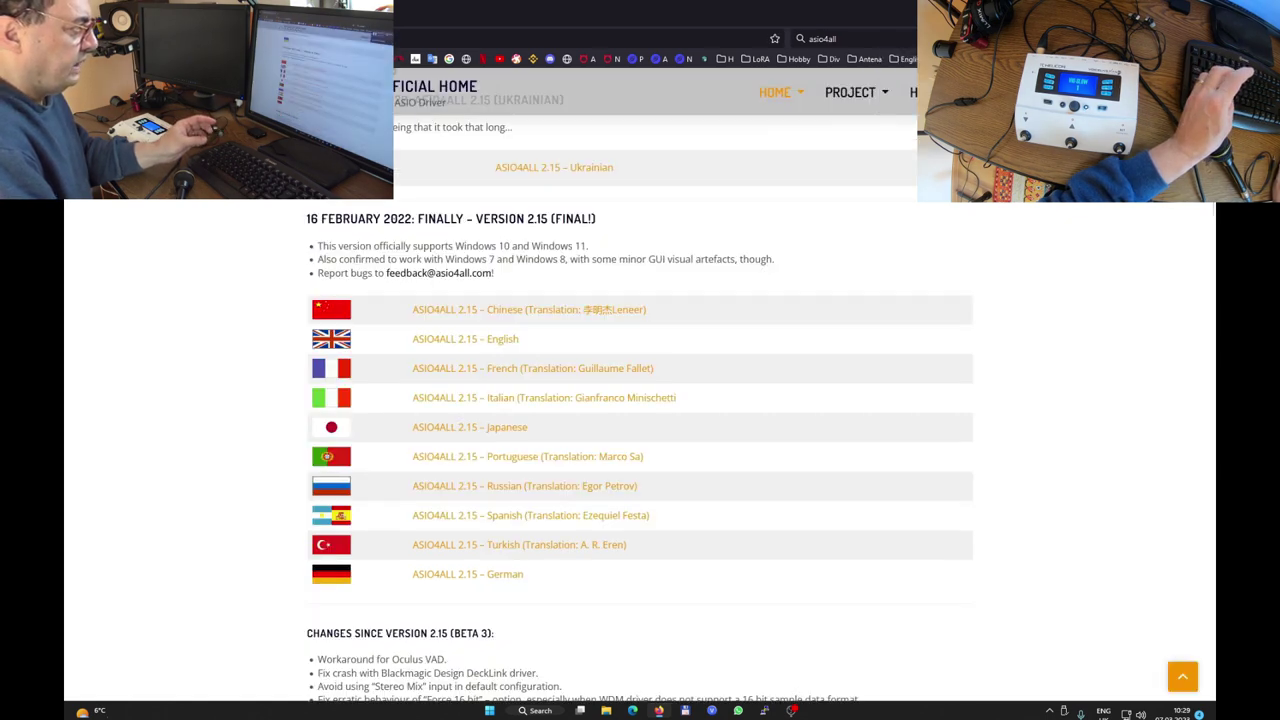
{"action": "left_click", "coordinate": [704, 452]}
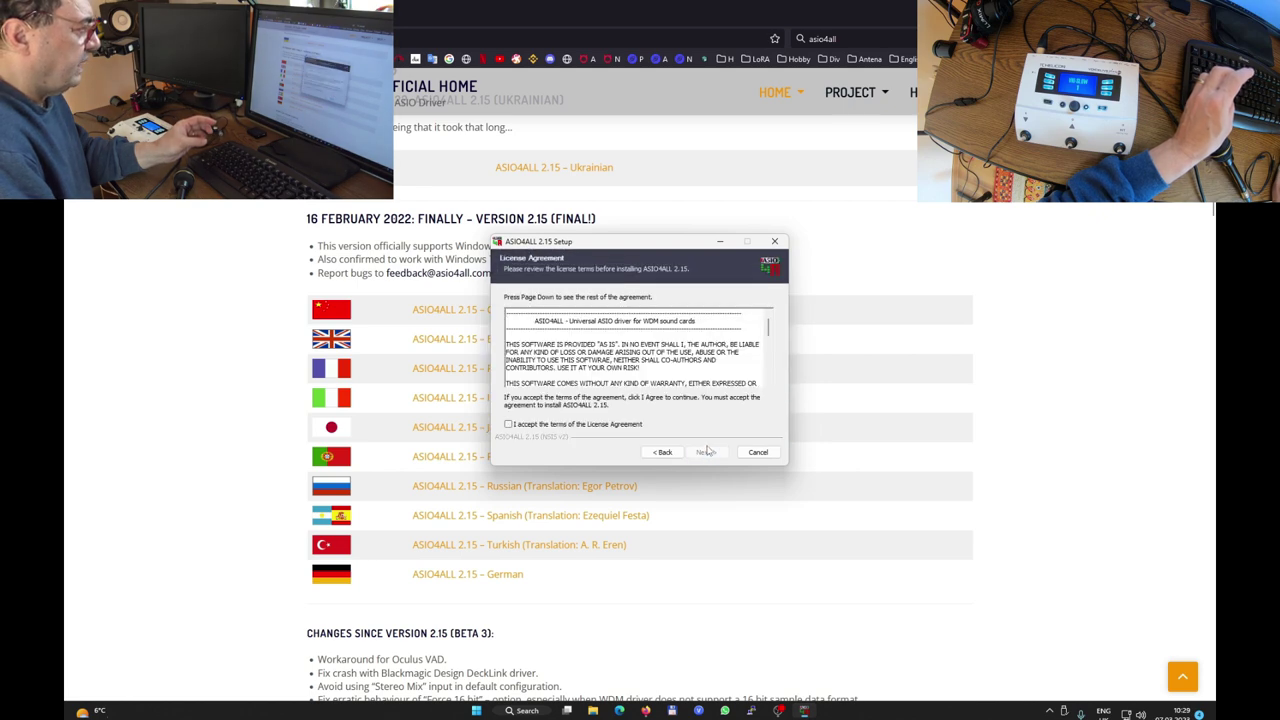
Accept the license and install ASIO4ALL 2.15 into C:\Program Files (x86)\ASIO4ALL v2.
{"action": "left_click", "coordinate": [705, 452]}
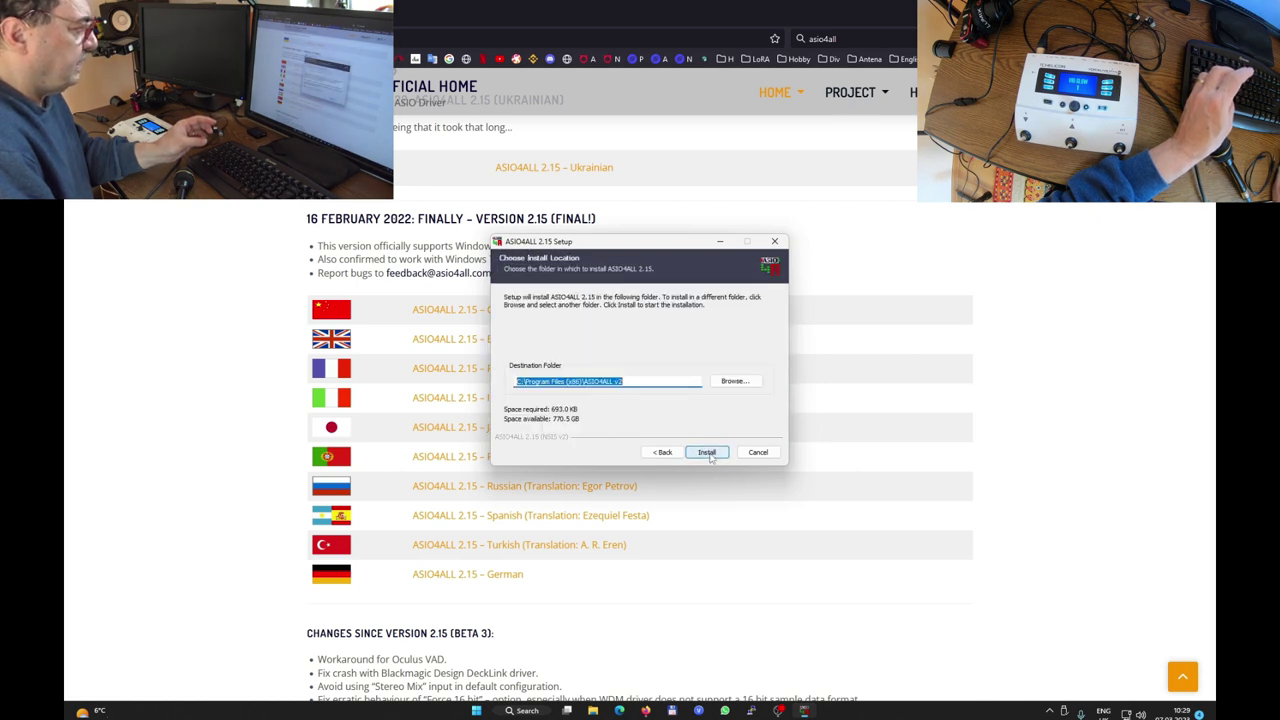
{"action": "left_click", "coordinate": [705, 452]}
{"action": "left_click", "coordinate": [705, 452]}
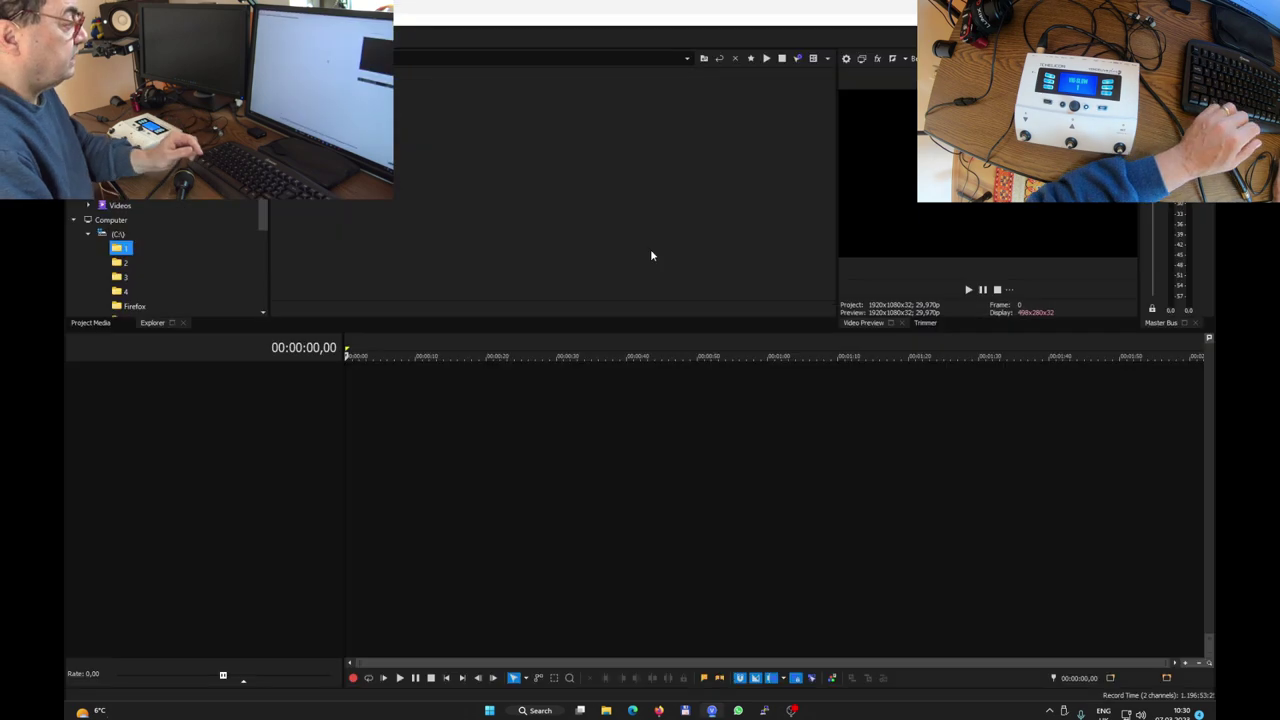
Set VEGAS Pro's Audio device type to ASIO4ALL v2, applying it at 512 samples @ 48000Hz.
{"action": "key", "text": "alt+o"}
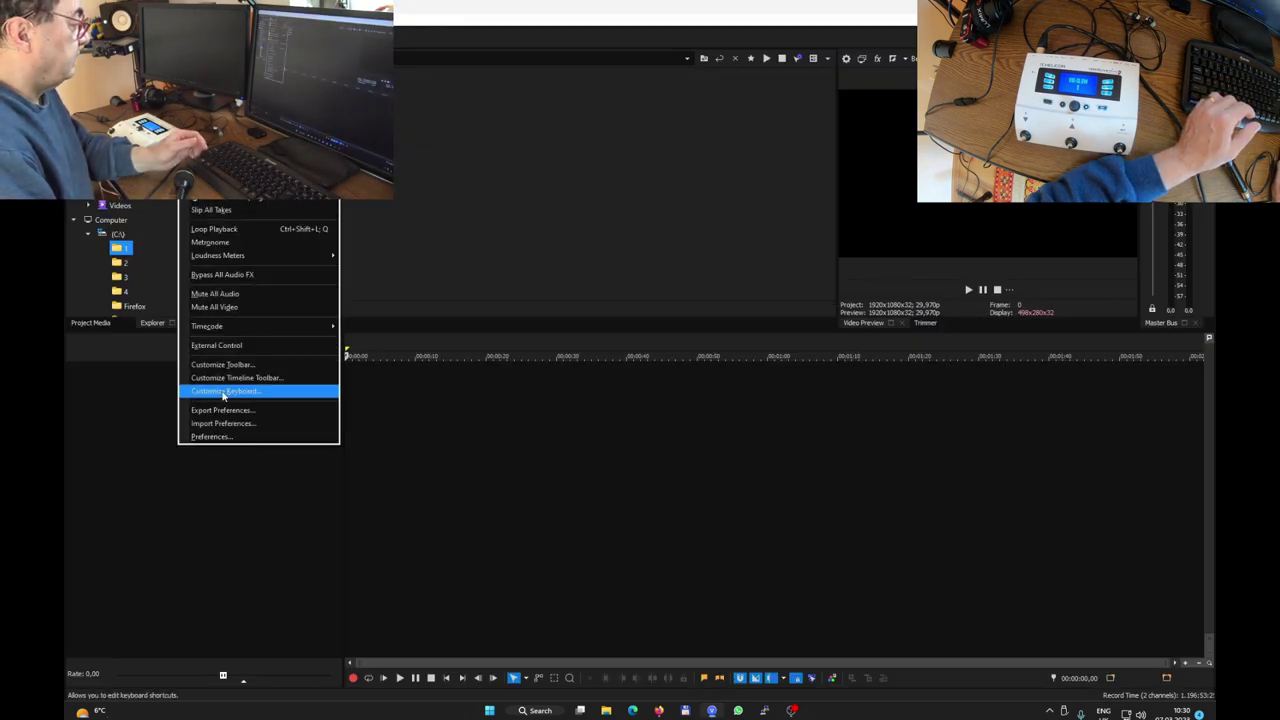
{"action": "left_click", "coordinate": [240, 435]}
{"action": "left_click", "coordinate": [673, 145]}
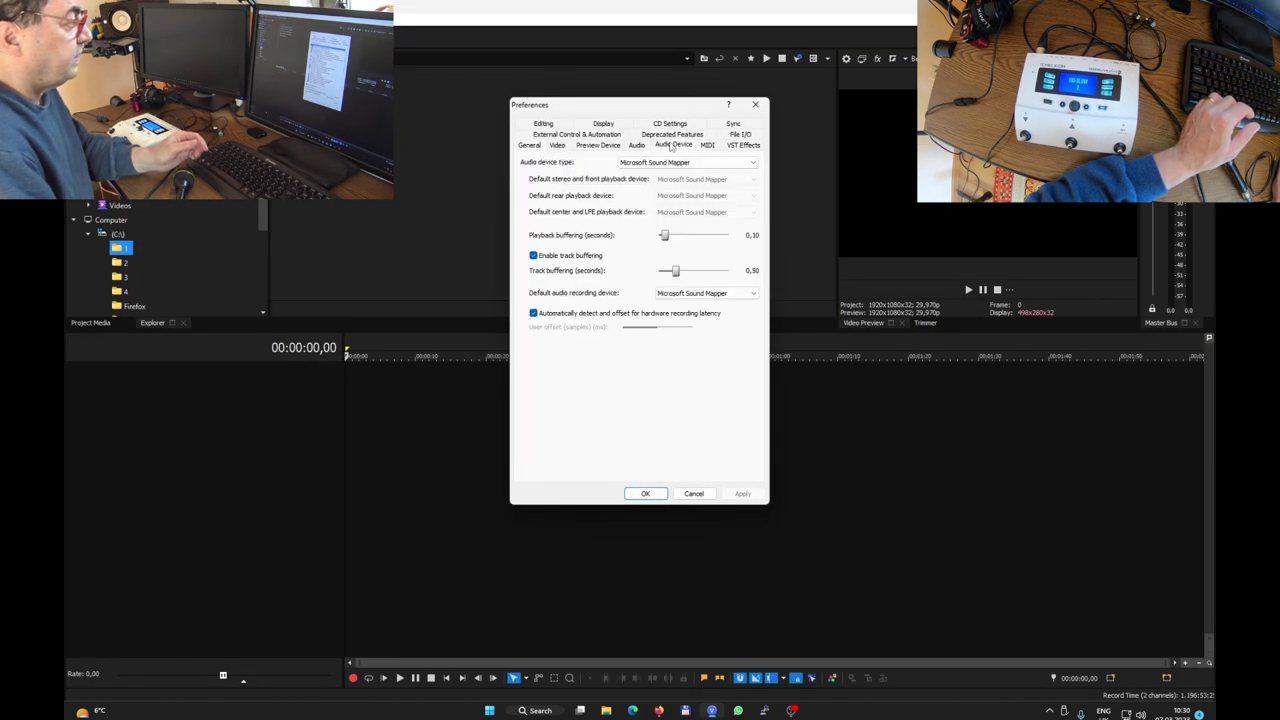
{"action": "left_click", "coordinate": [660, 162]}
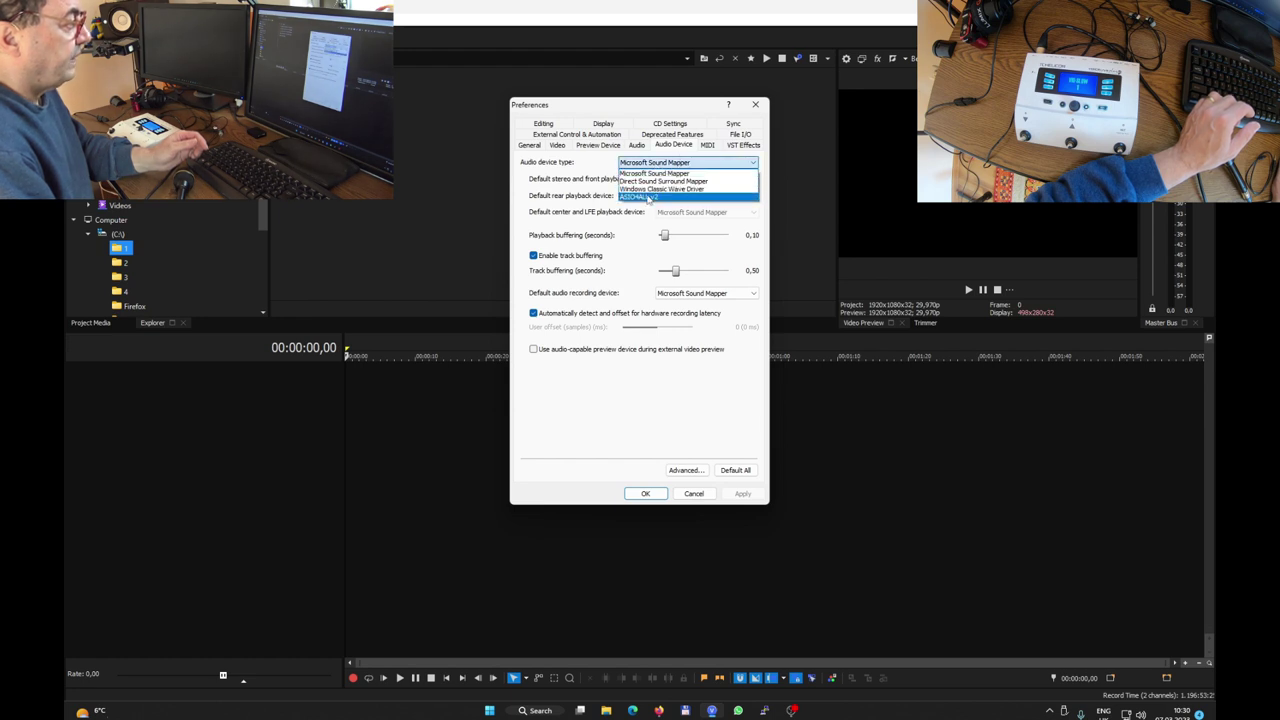
{"action": "left_click", "coordinate": [645, 186]}
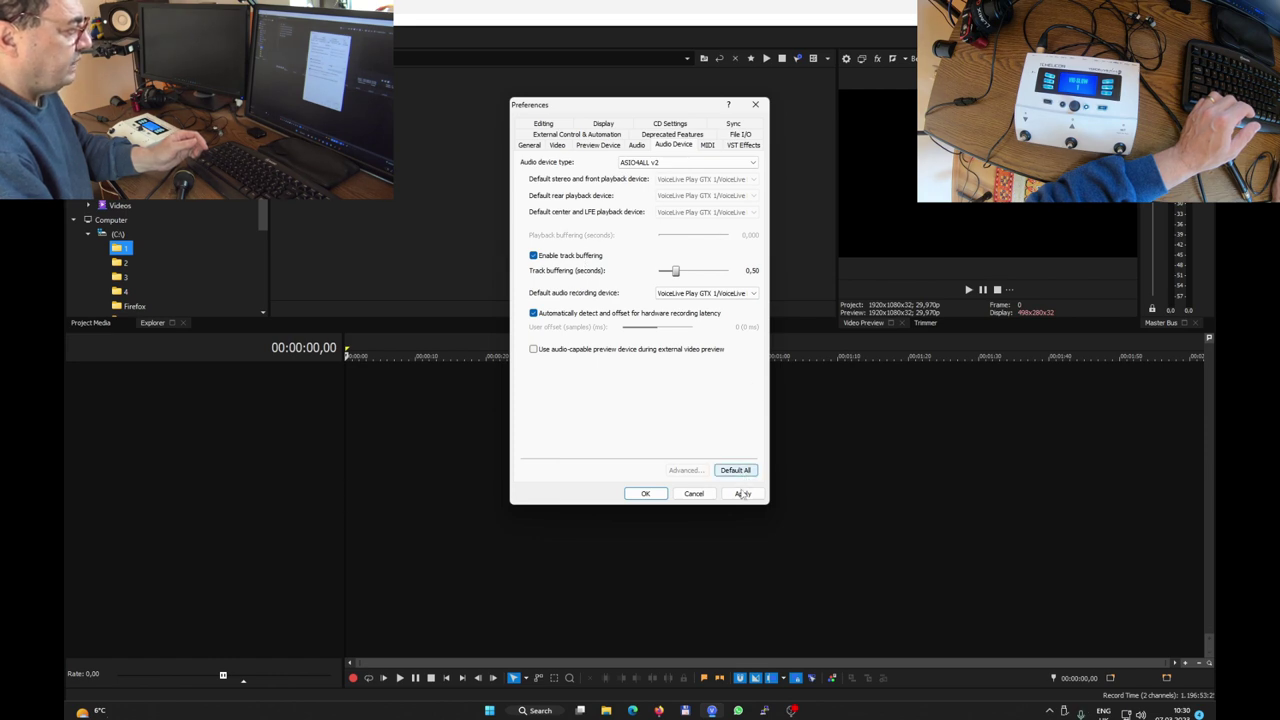
{"action": "left_click", "coordinate": [742, 493]}
{"action": "left_click", "coordinate": [651, 494]}
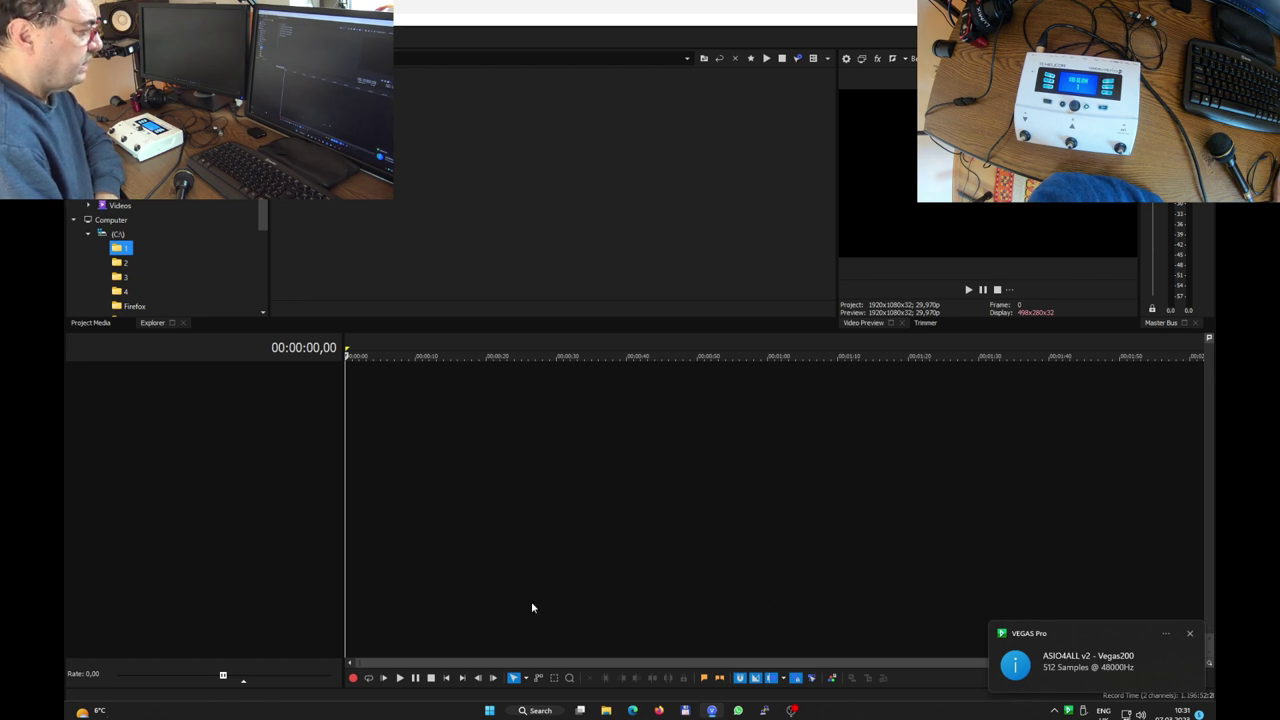
Insert an audio track recording from ASIO4ALL v2 > VoiceLive Play GTX 1 and arm it, accepting the default folder.
{"action": "key", "text": "alt+i"}
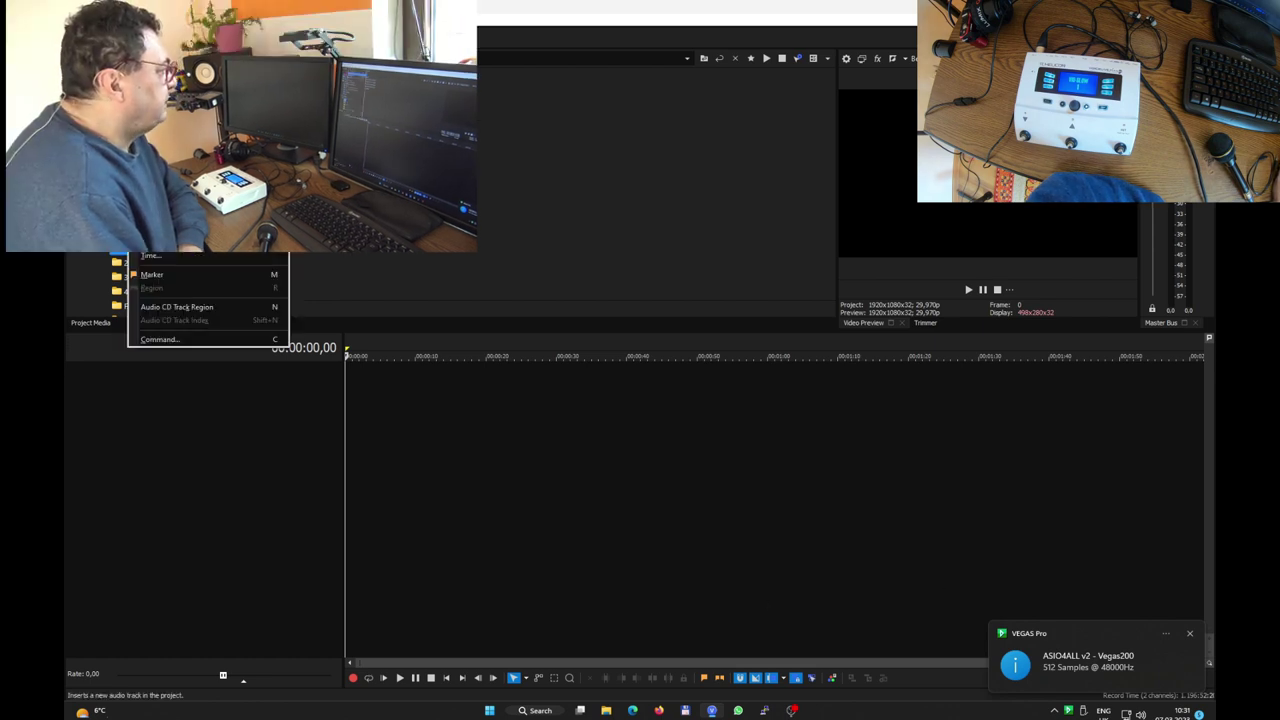
{"action": "key", "text": "Return"}
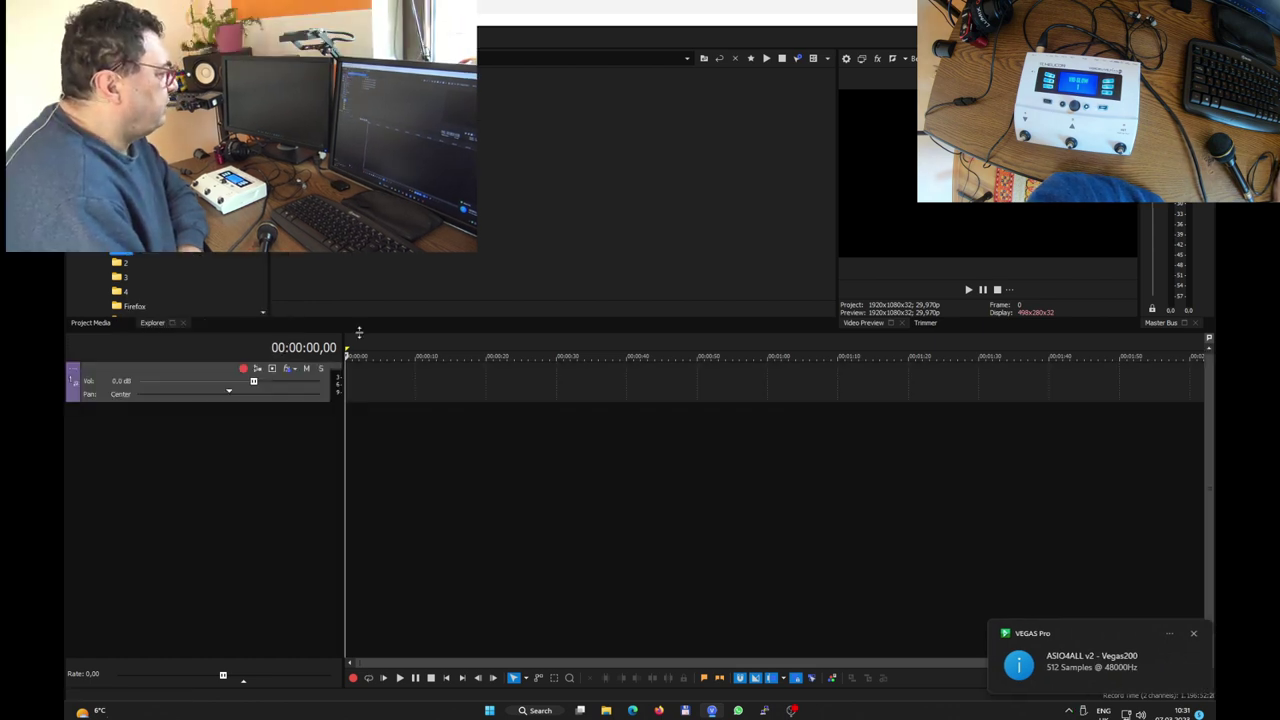
{"action": "left_click", "coordinate": [256, 370]}
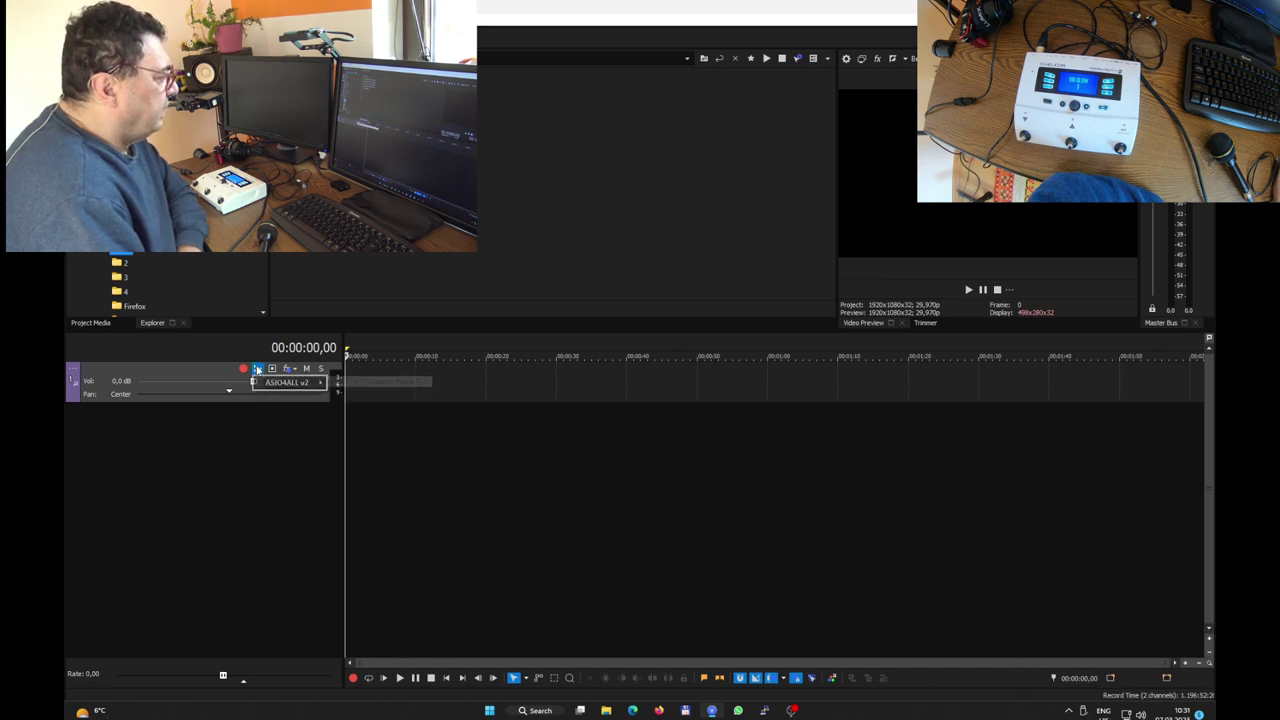
{"action": "mouse_move", "coordinate": [278, 387]}
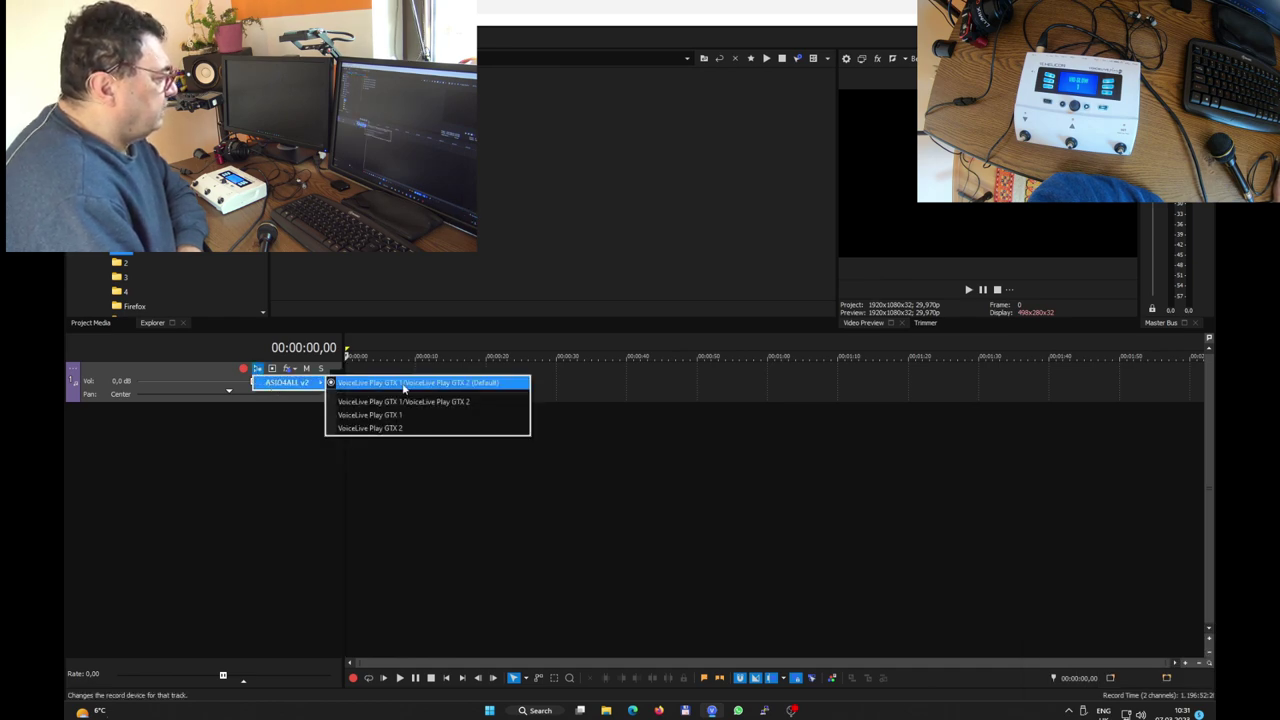
{"action": "left_click", "coordinate": [440, 382]}
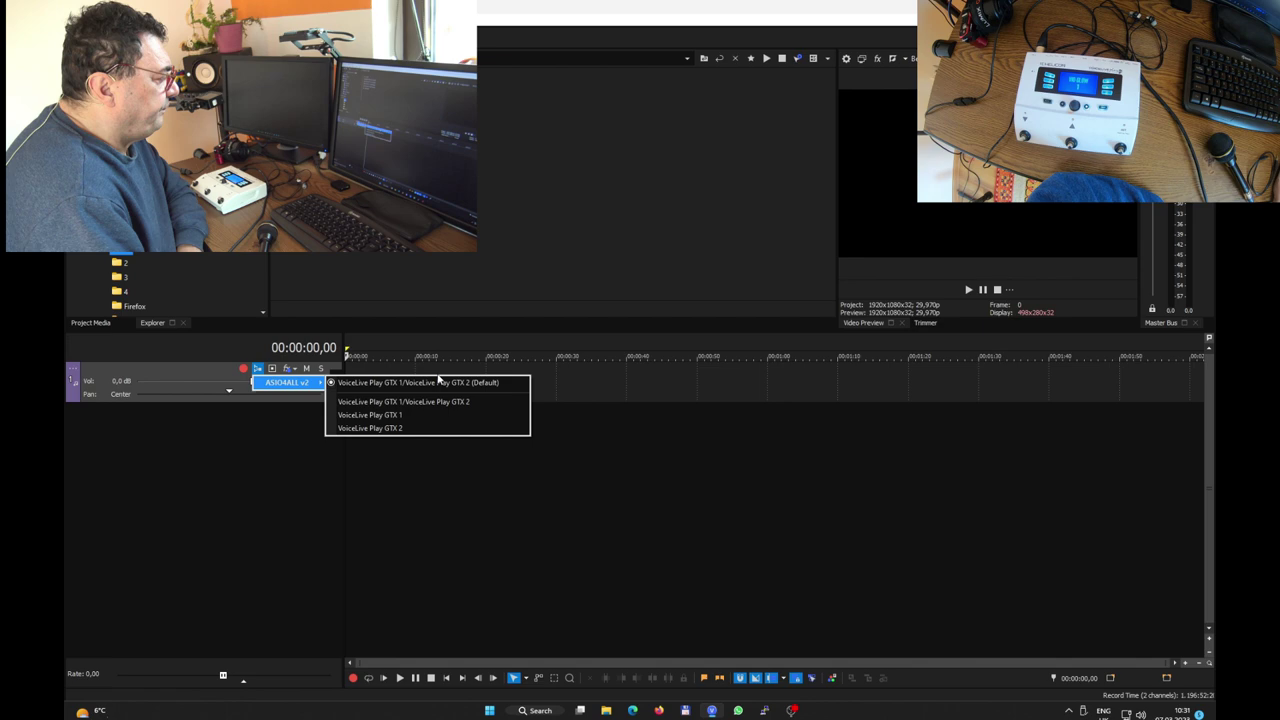
{"action": "left_click", "coordinate": [397, 415]}
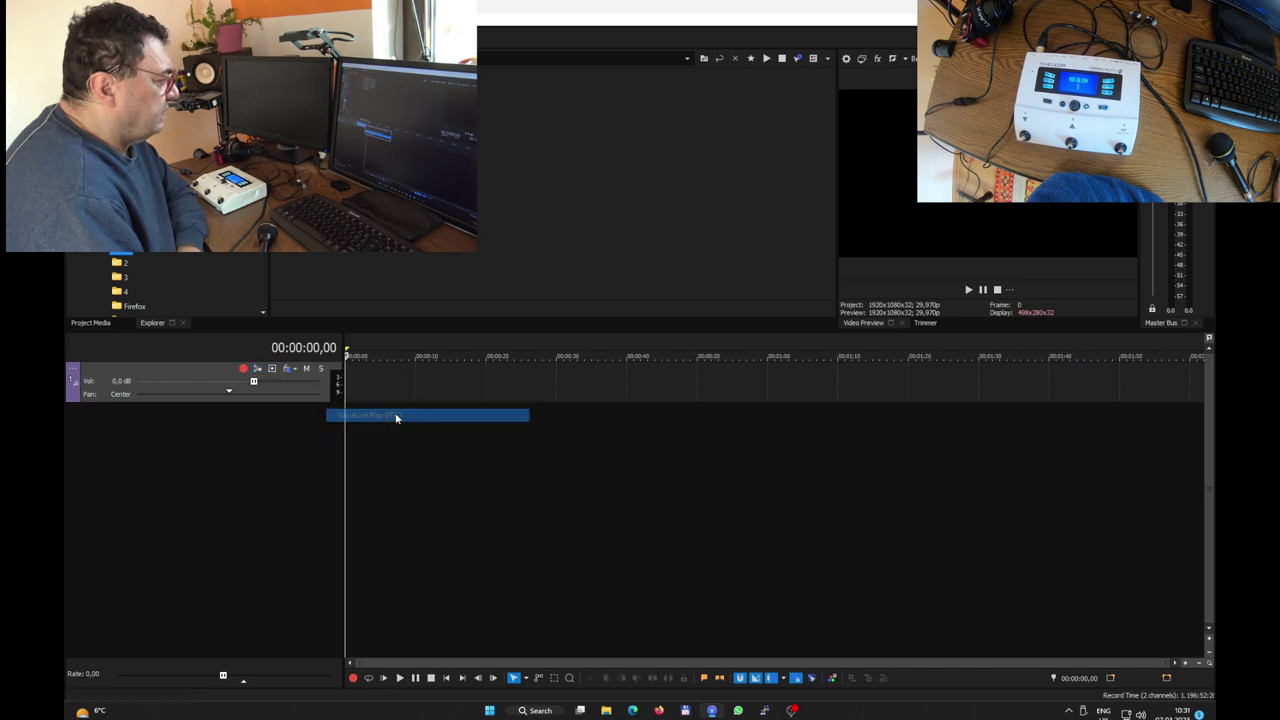
{"action": "left_click", "coordinate": [241, 369]}
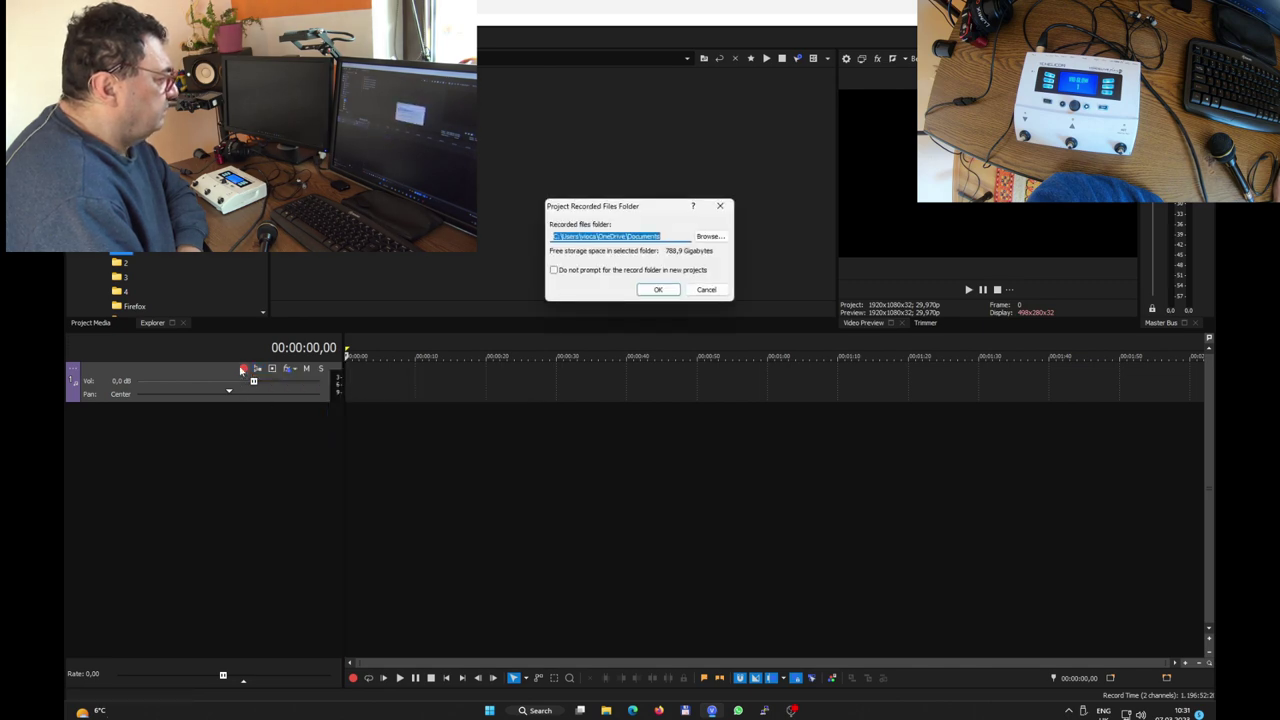
{"action": "left_click", "coordinate": [656, 290]}
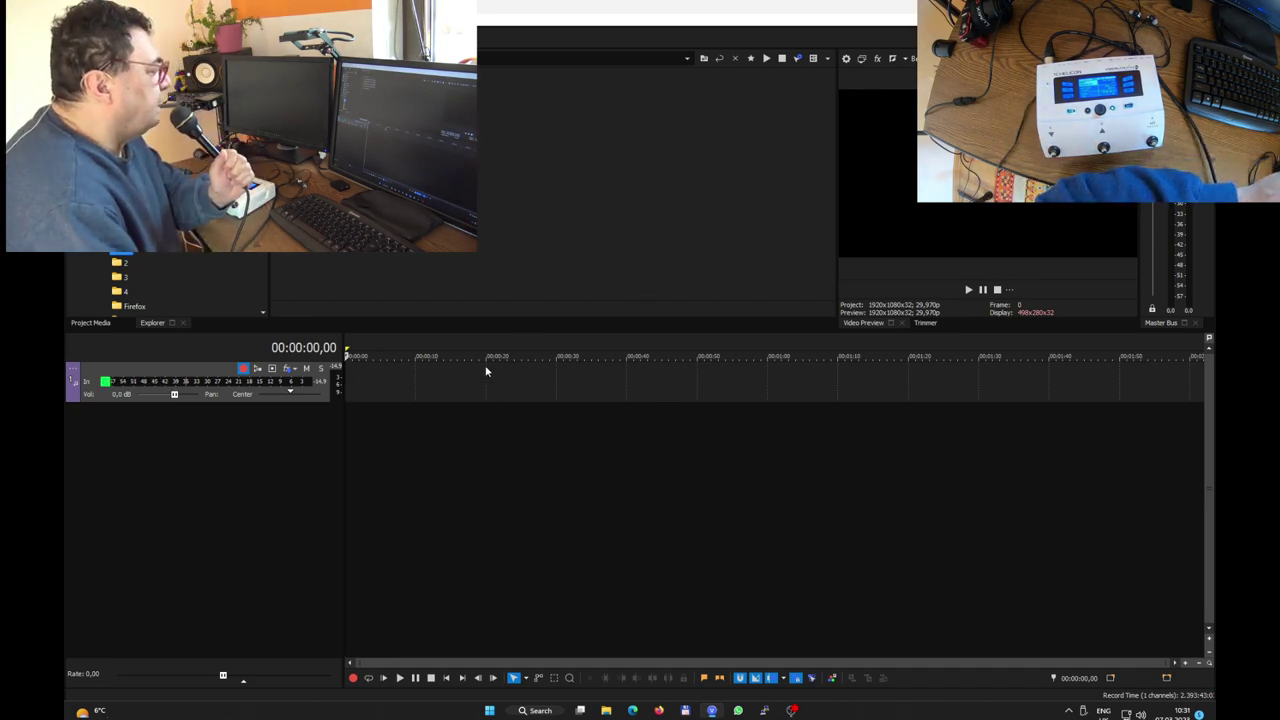
Disarm the track after watching its input meter respond to the microphone.
{"action": "left_click", "coordinate": [244, 369]}
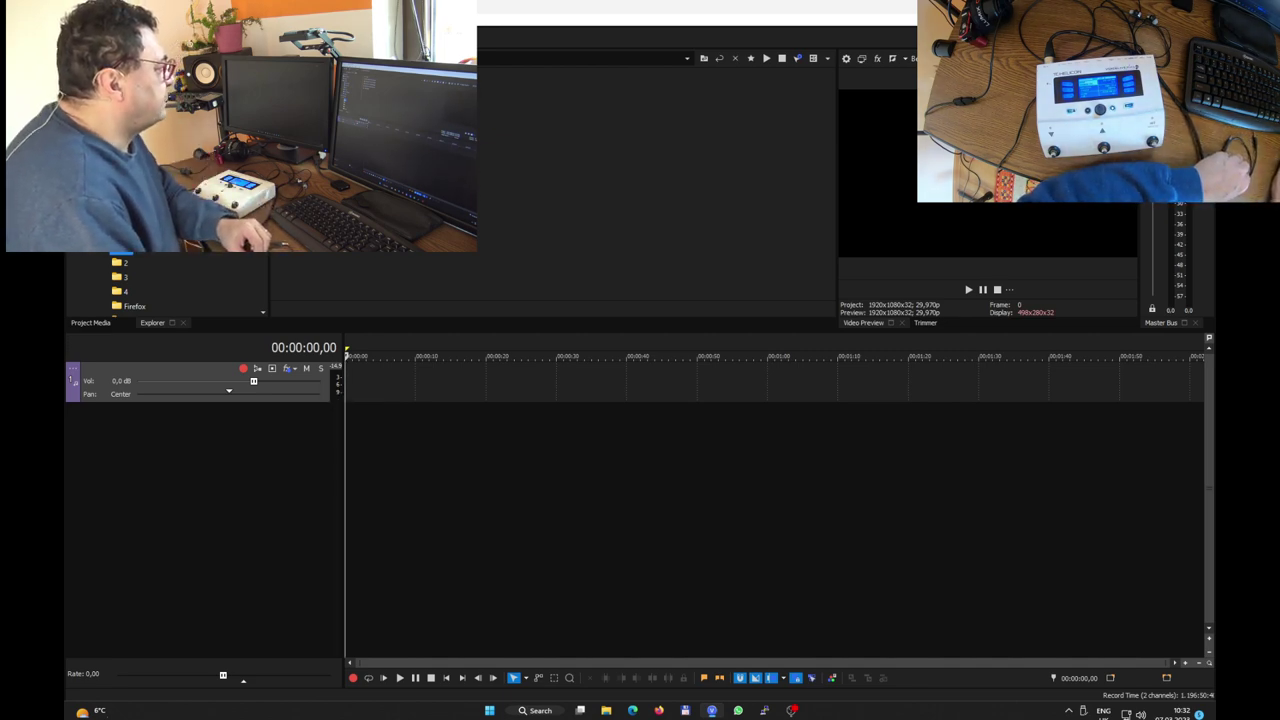
Insert a second and a third audio track.
{"action": "key", "text": "alt+i"}
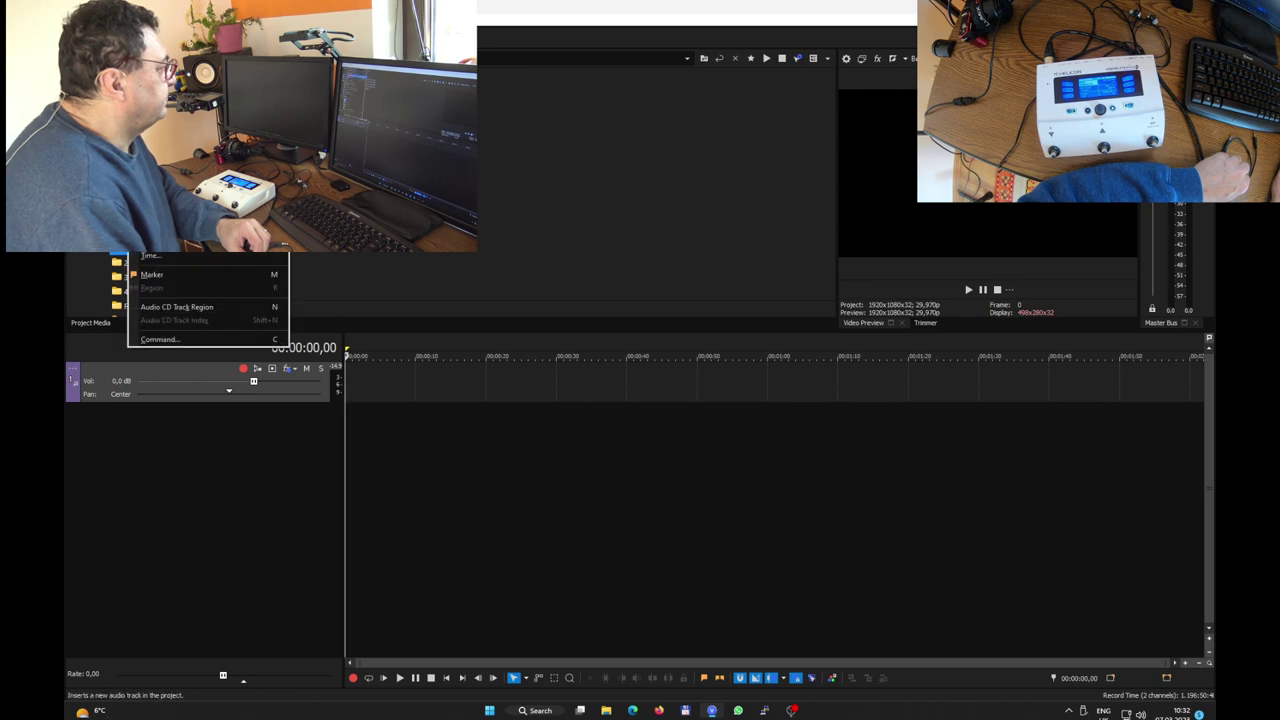
{"action": "key", "text": "Return"}
{"action": "key", "text": "alt+i"}
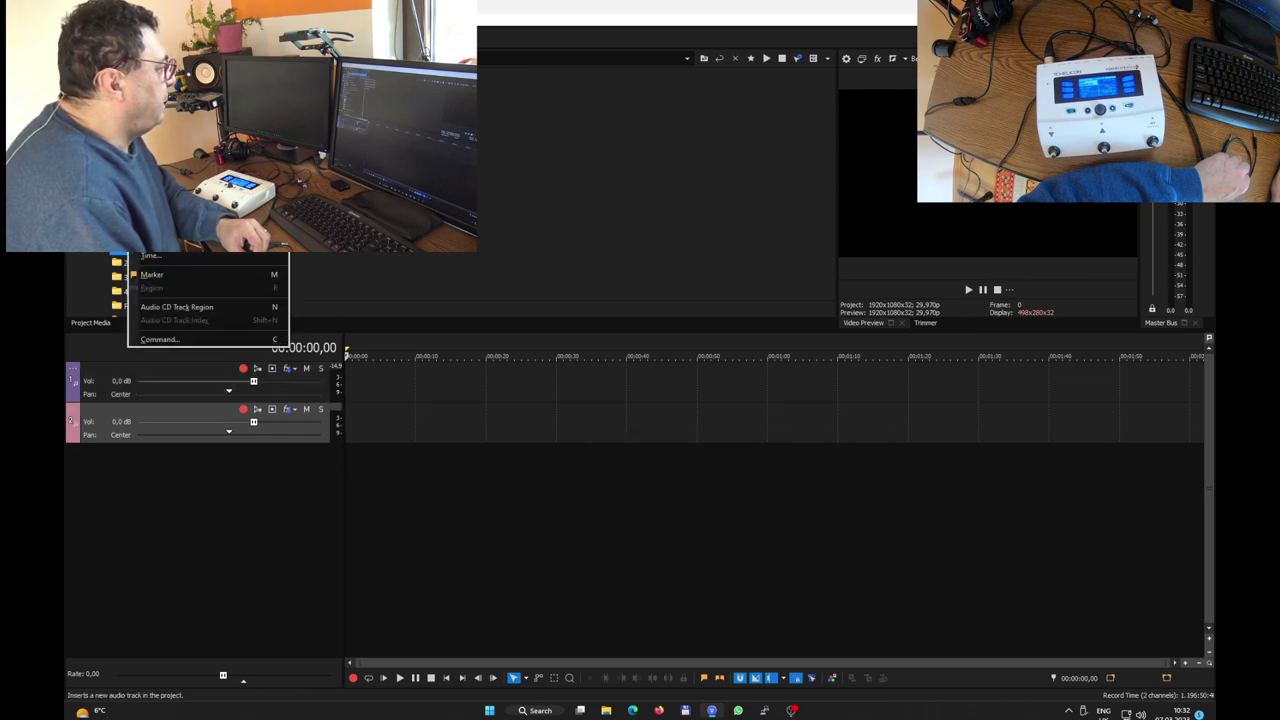
{"action": "key", "text": "Return"}
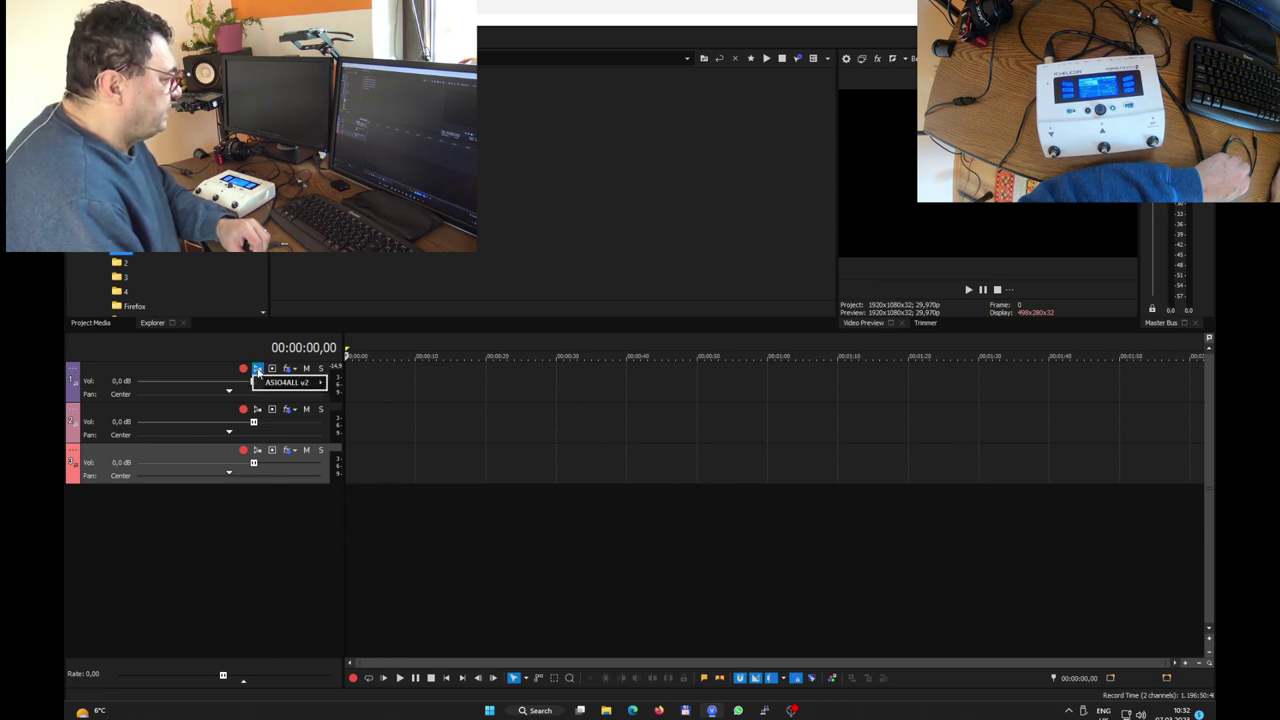
Set track 1's input to VoiceLive Play GTX 1 and track 2's to GTX 2, then arm both.
{"action": "mouse_move", "coordinate": [312, 381]}
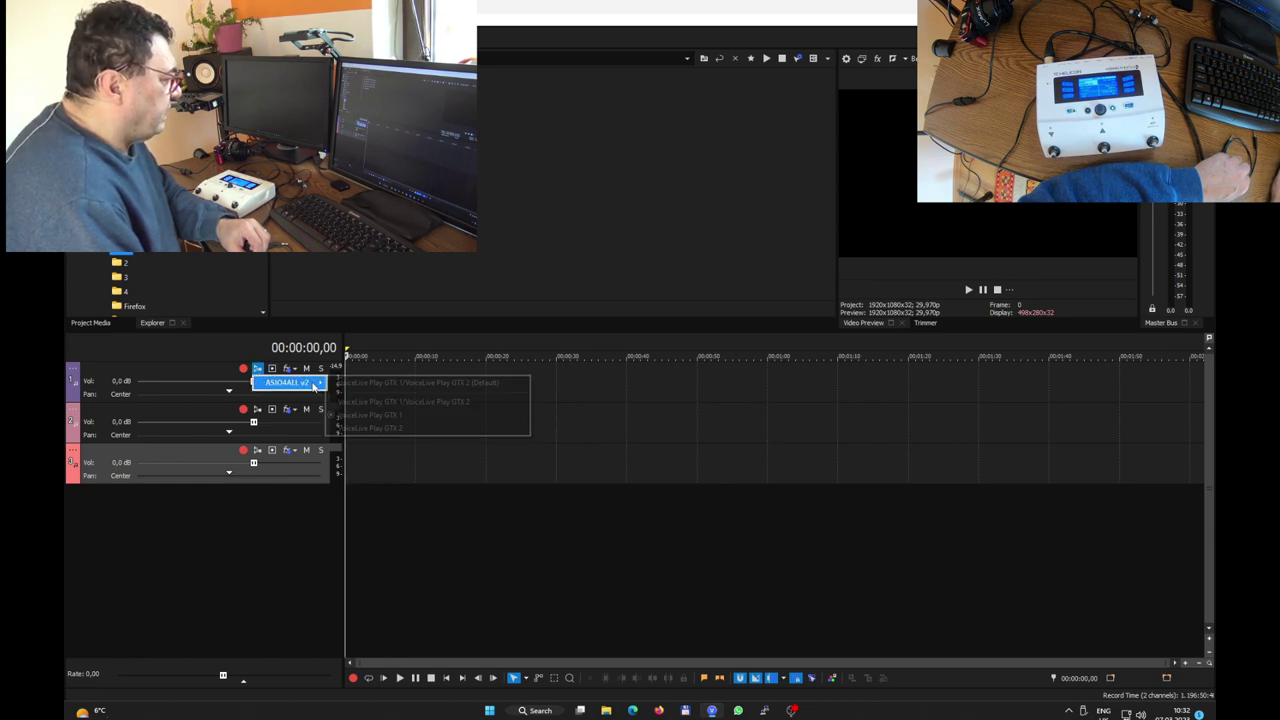
{"action": "left_click", "coordinate": [410, 417]}
{"action": "left_click", "coordinate": [257, 409]}
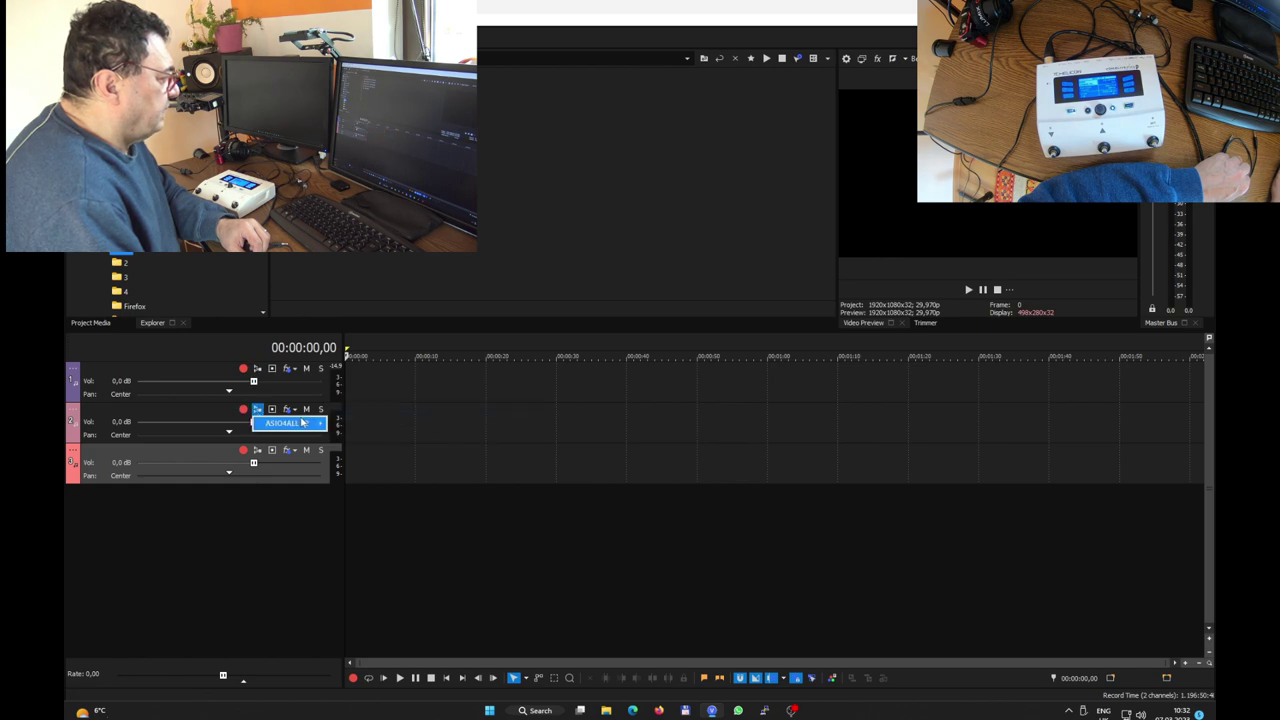
{"action": "mouse_move", "coordinate": [303, 424]}
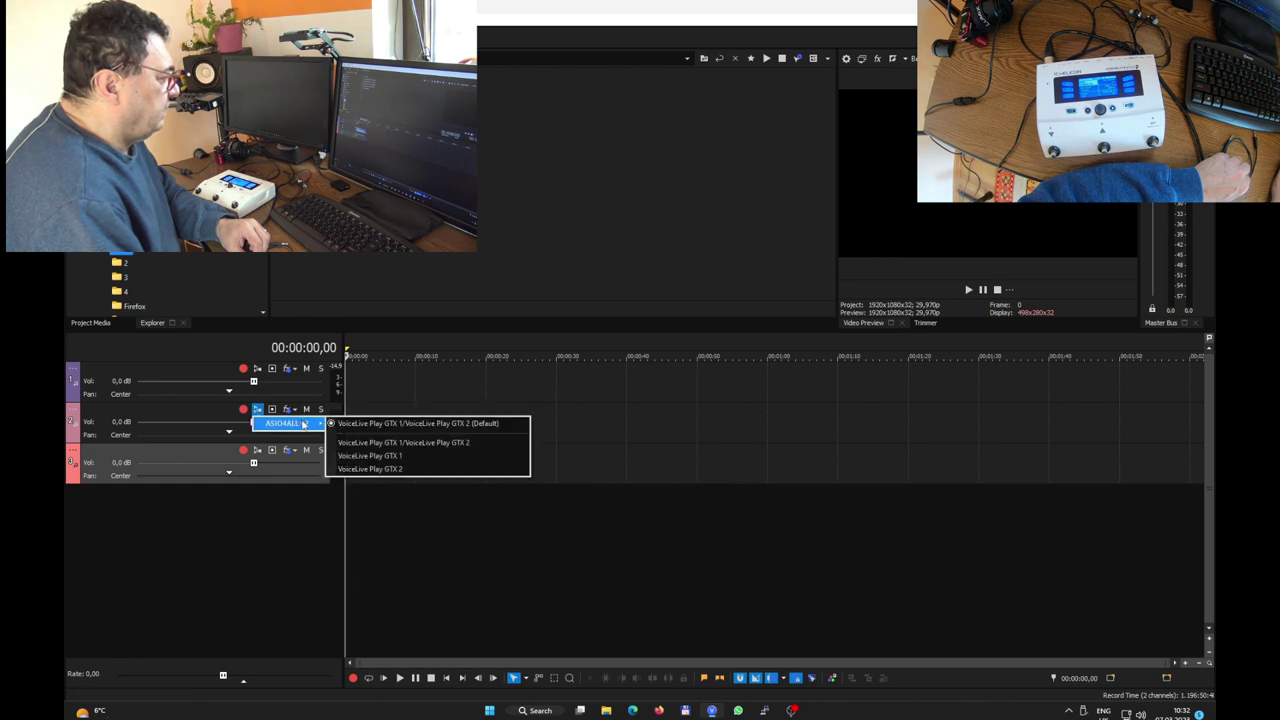
{"action": "left_click", "coordinate": [402, 468]}
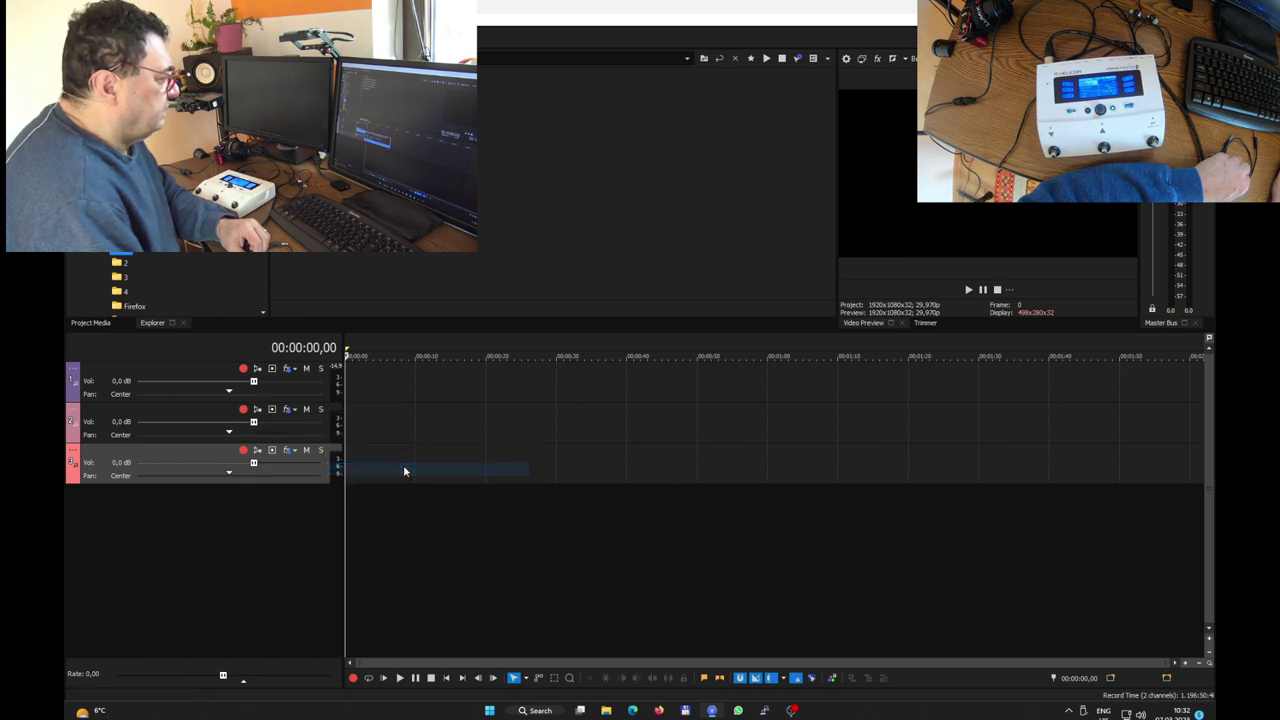
{"action": "left_click", "coordinate": [243, 370]}
{"action": "left_click", "coordinate": [243, 410]}
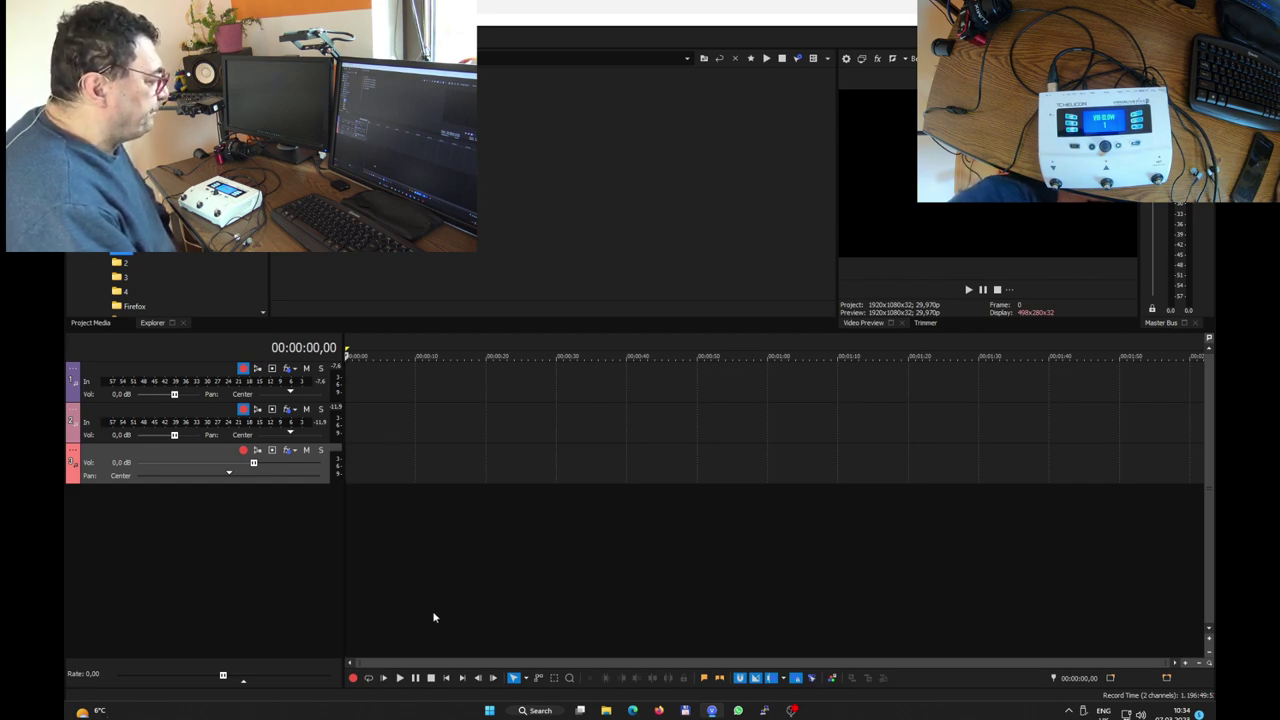
Record about 1:36 of stereo backing onto armed tracks 1 and 2.
{"action": "left_click", "coordinate": [352, 678]}
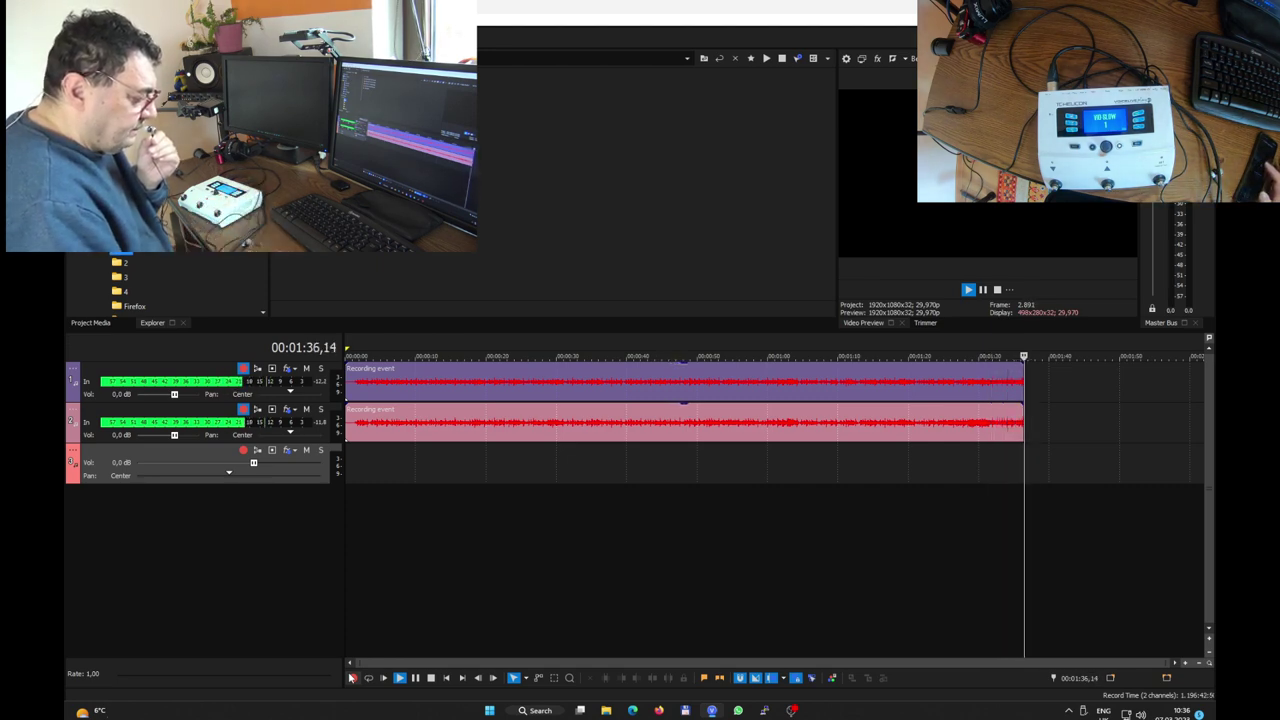
{"action": "left_click", "coordinate": [351, 678]}
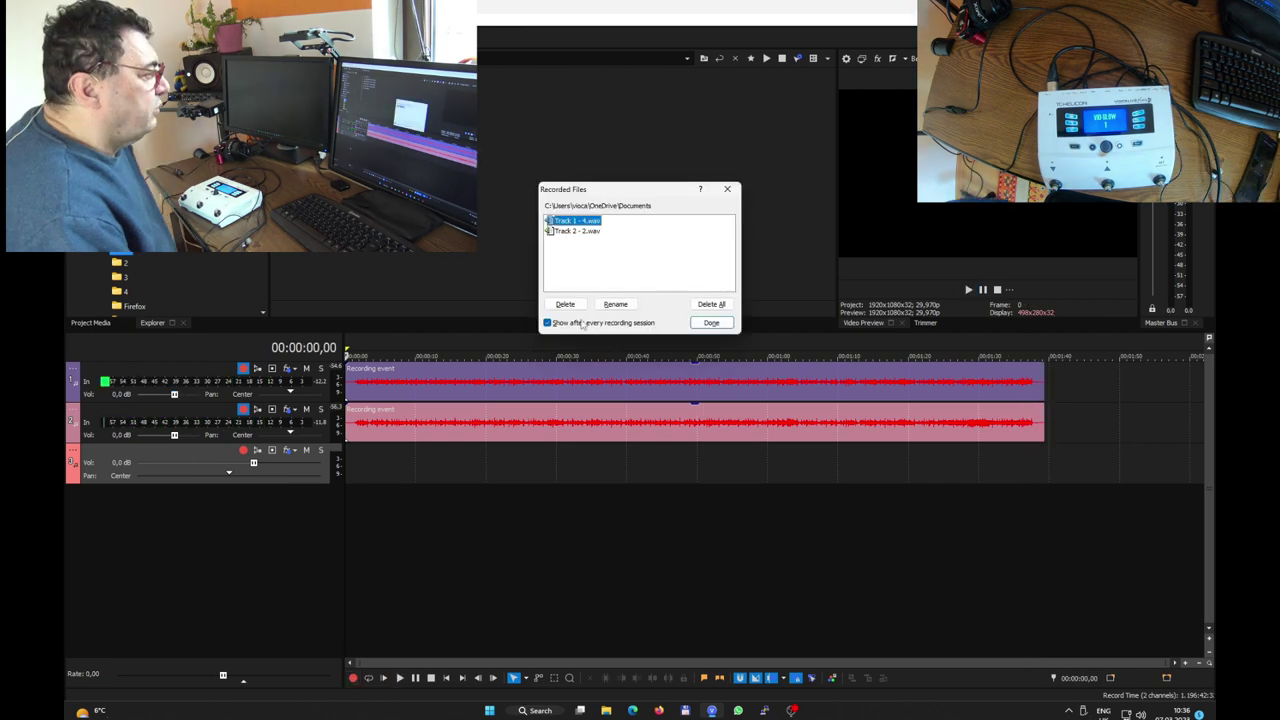
Keep the two recorded WAV files and disarm tracks 1 and 2.
{"action": "left_click", "coordinate": [712, 323]}
{"action": "left_click", "coordinate": [243, 368]}
{"action": "left_click", "coordinate": [243, 409]}
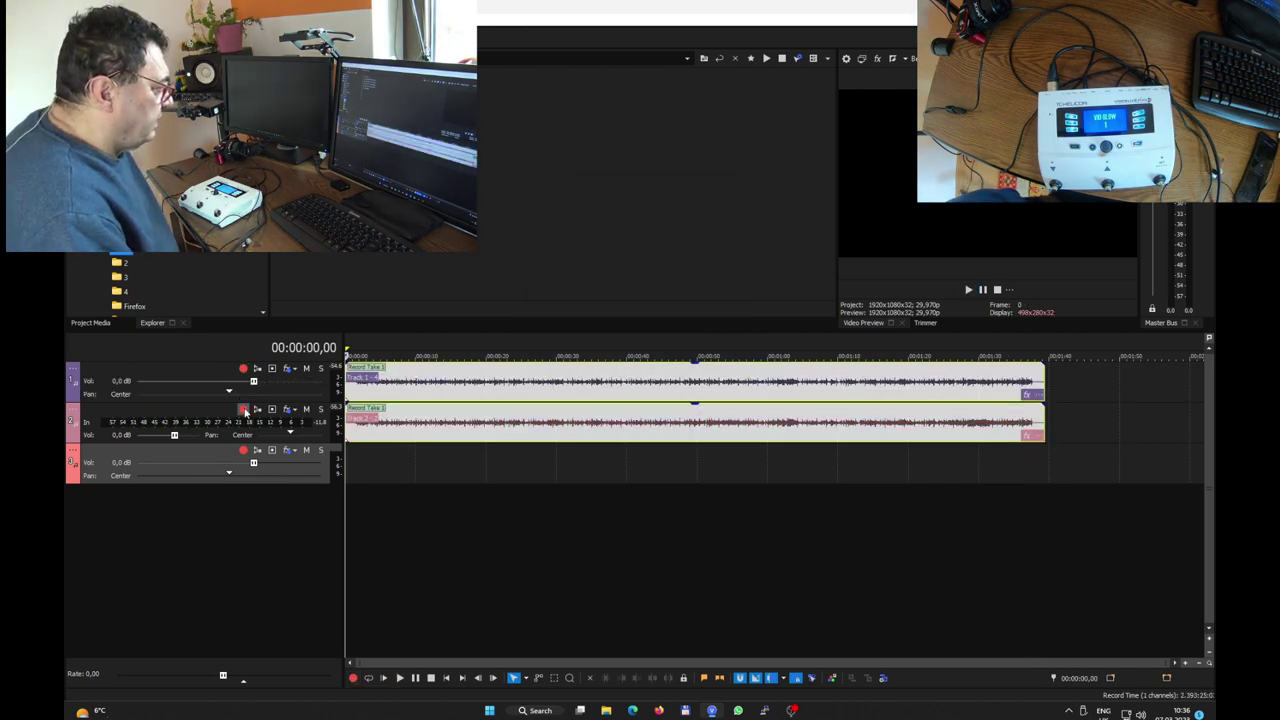
Play back the backing takes from around 00:00:21, then re-arm track 2.
{"action": "left_click", "coordinate": [499, 455]}
{"action": "key", "text": "space"}
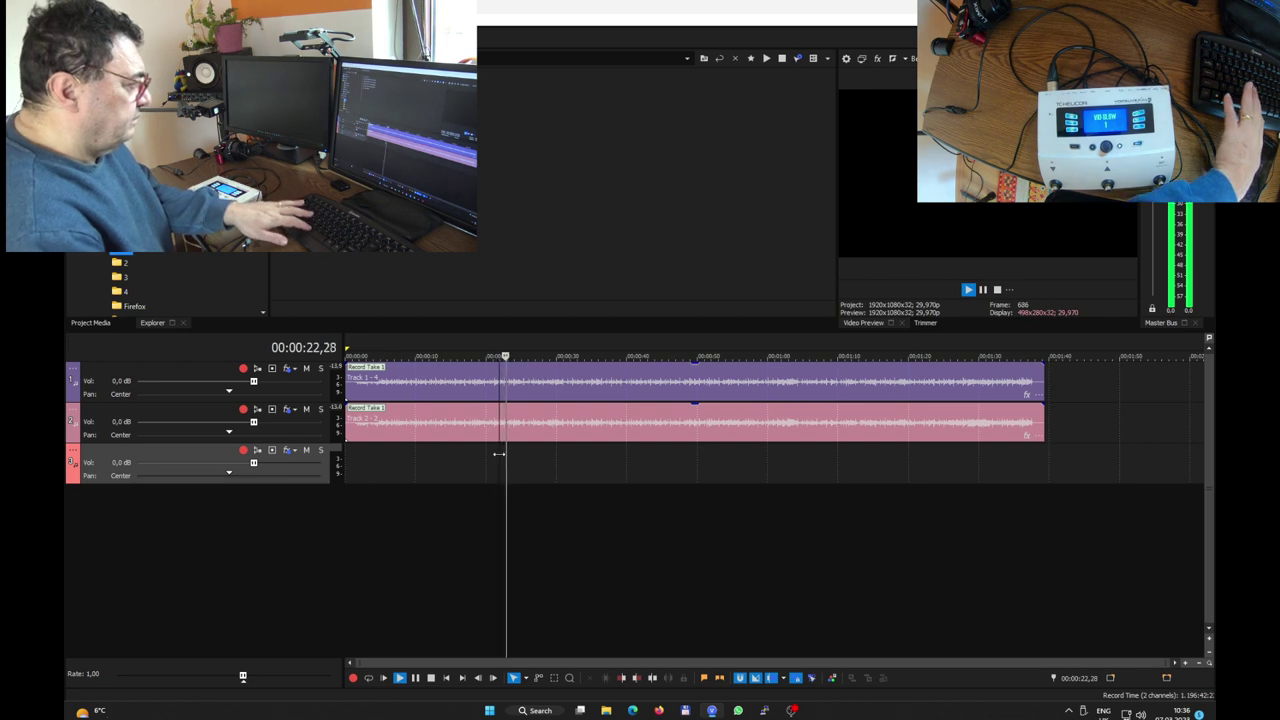
{"action": "key", "text": "ctrl+a"}
{"action": "left_click", "coordinate": [241, 410]}
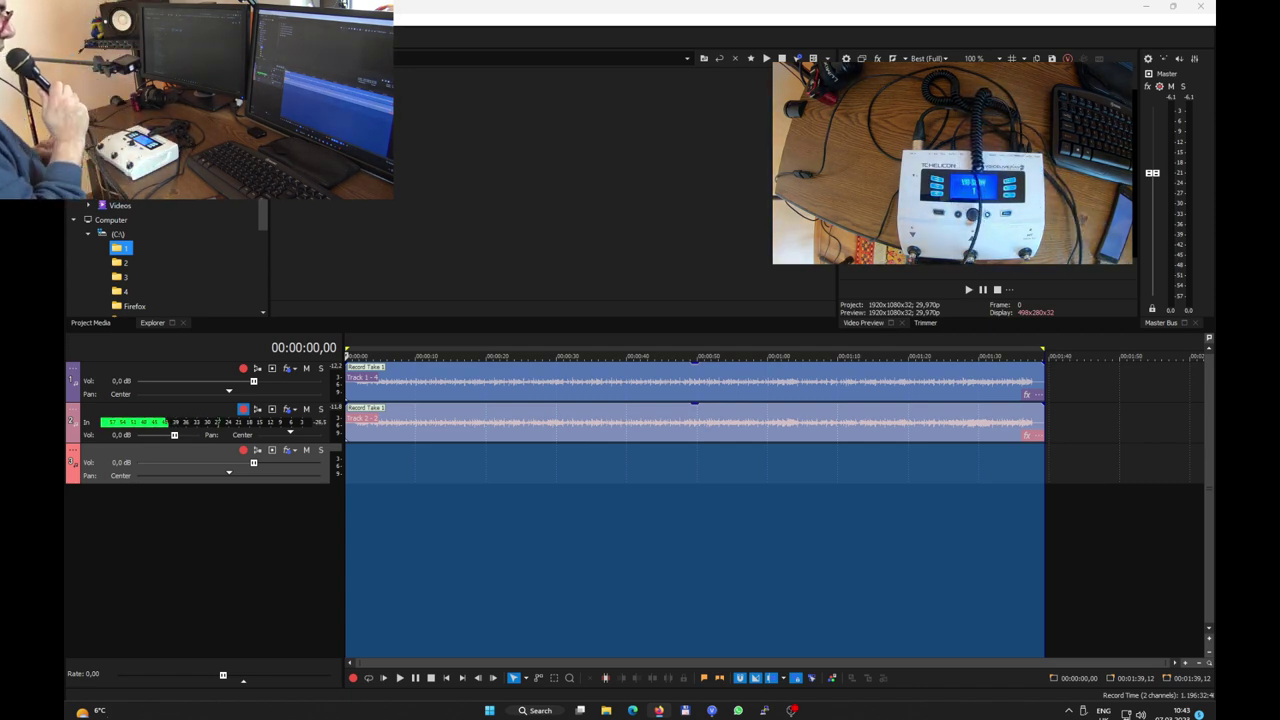
Move the record arm from track 2 to track 3 and start recording.
{"action": "left_click", "coordinate": [243, 409]}
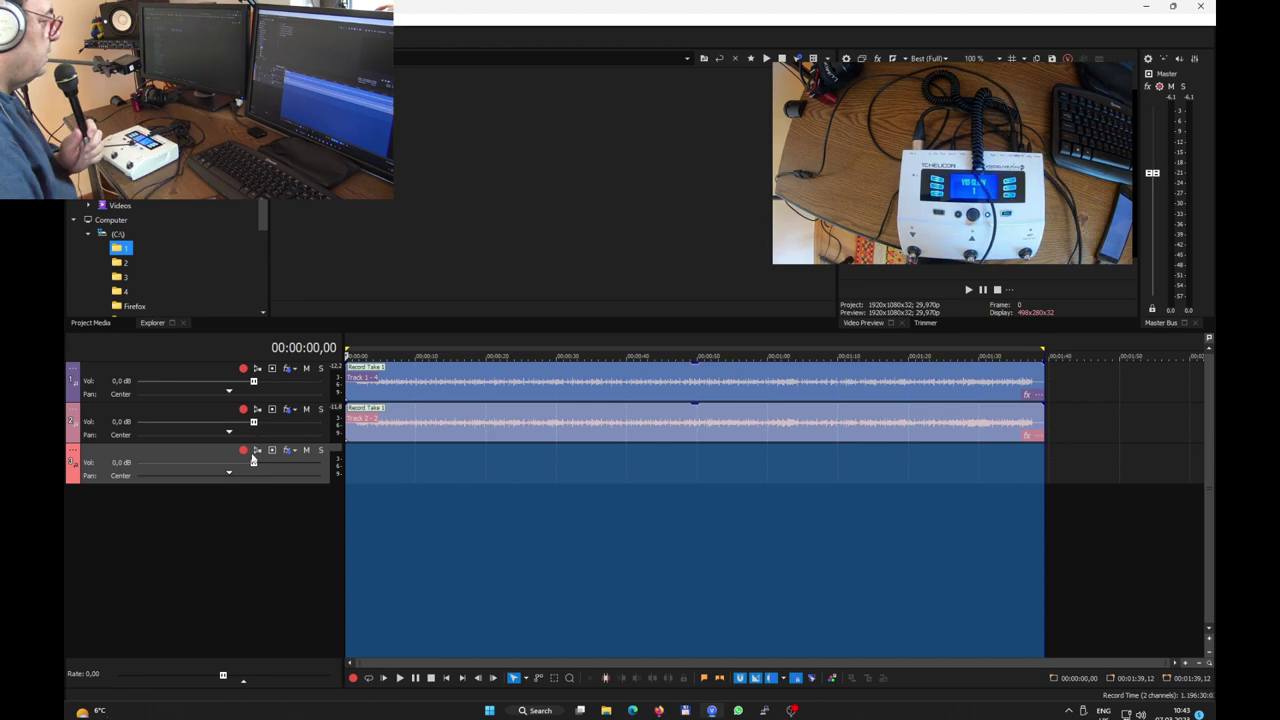
{"action": "left_click", "coordinate": [243, 451]}
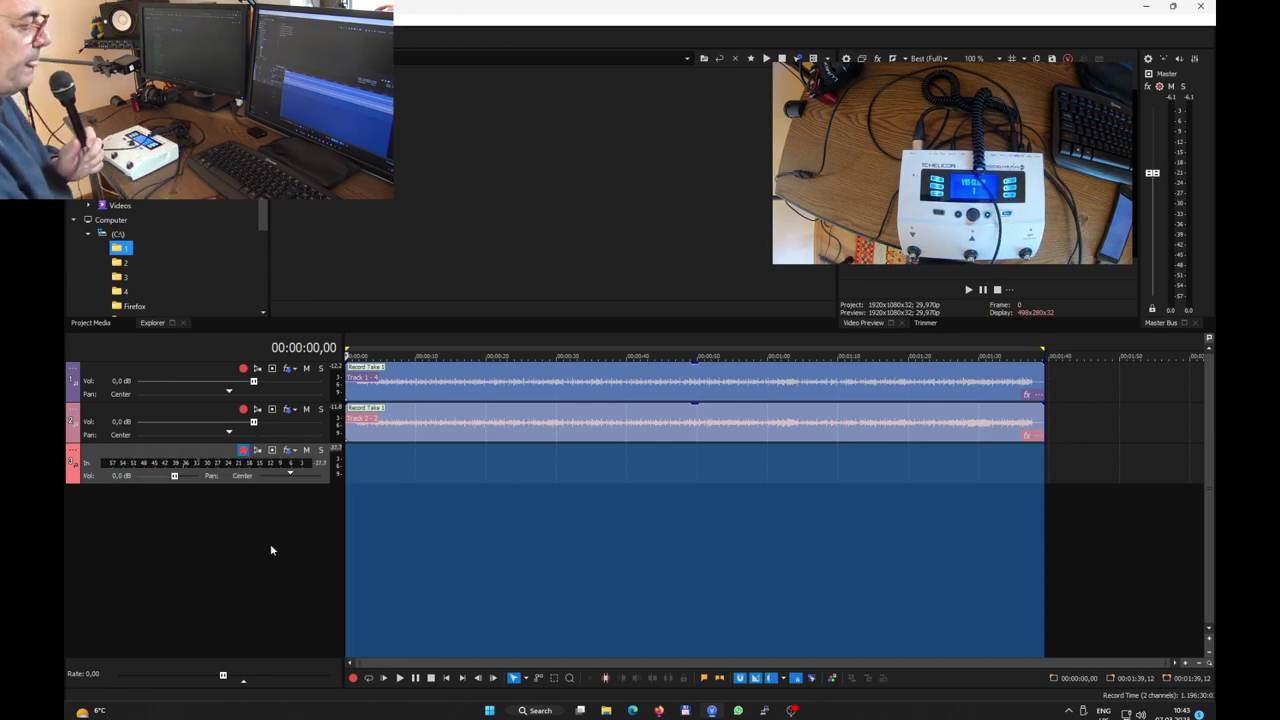
{"action": "left_click", "coordinate": [352, 678]}
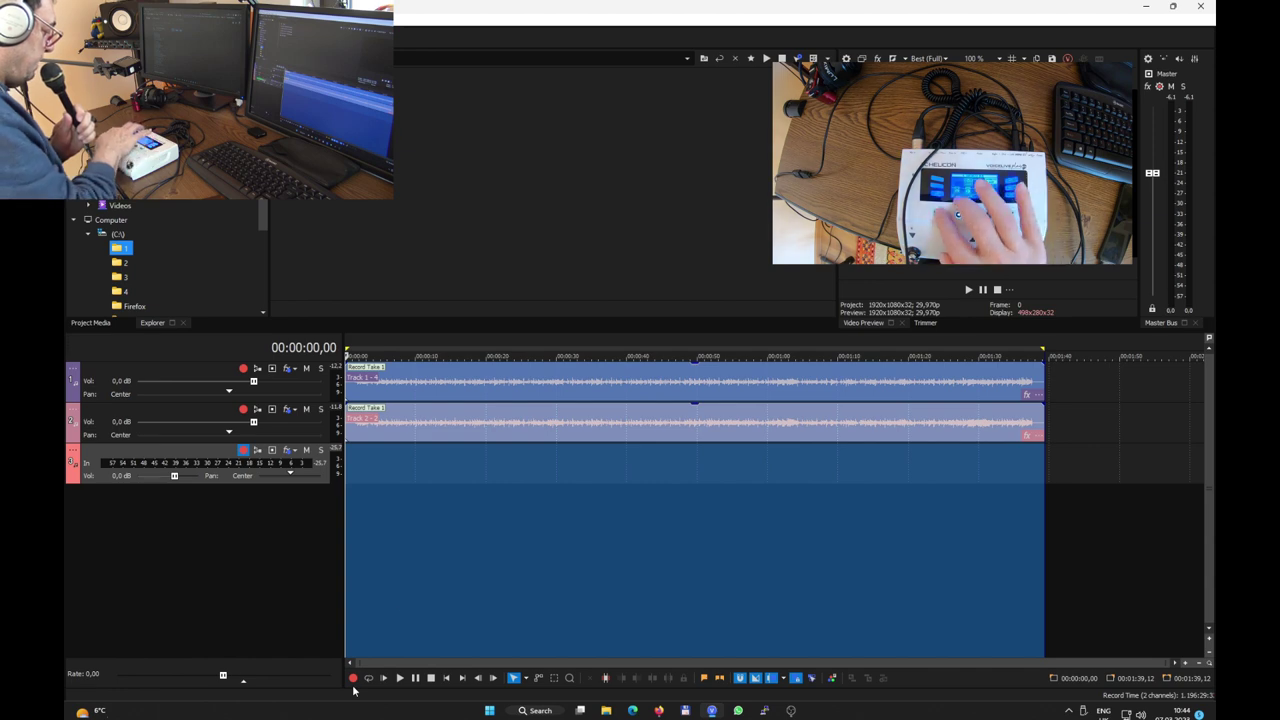
After a false start, record the vocal on track 3 with Ctrl+R, then stop.
{"action": "left_click", "coordinate": [352, 678]}
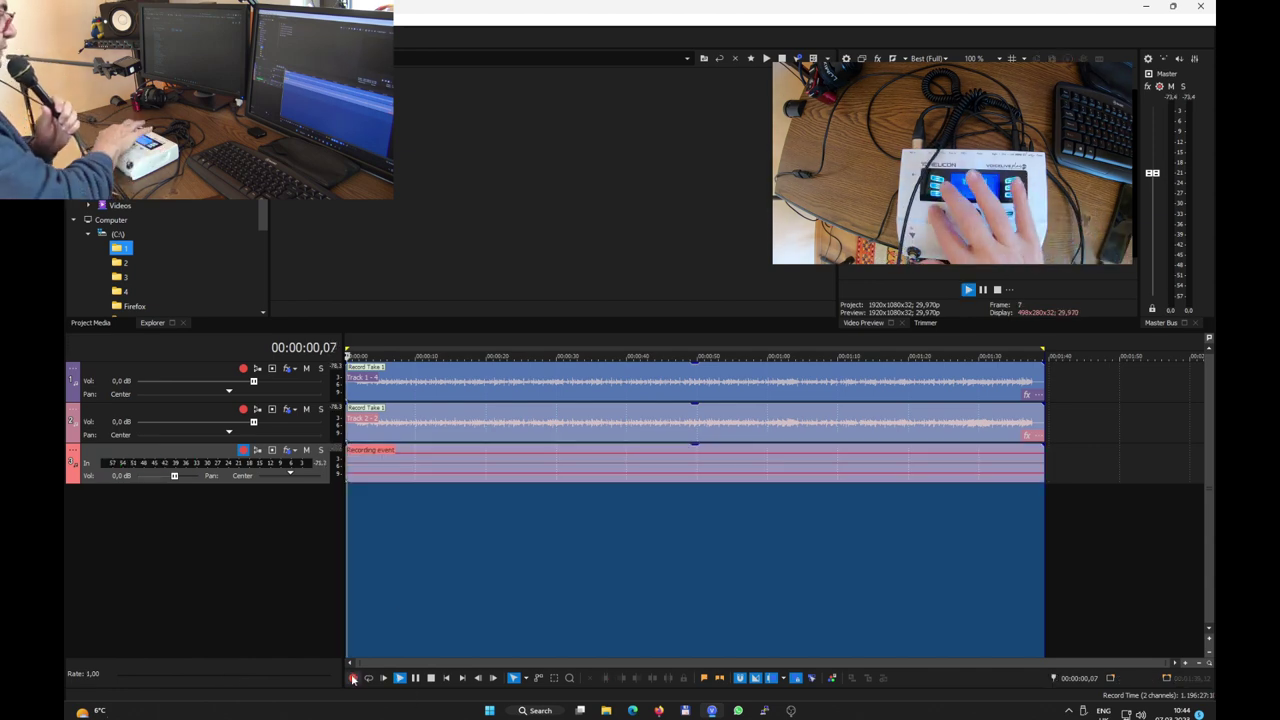
{"action": "left_click", "coordinate": [352, 678]}
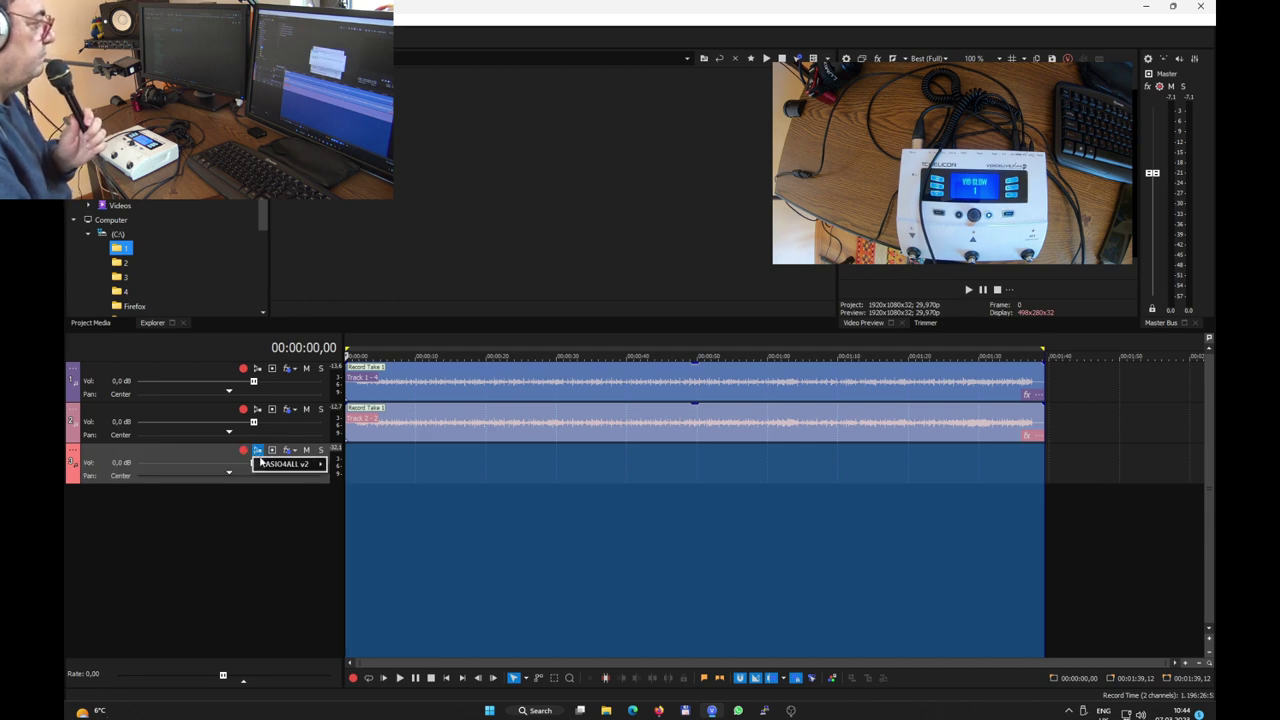
{"action": "key", "text": "ctrl+r"}
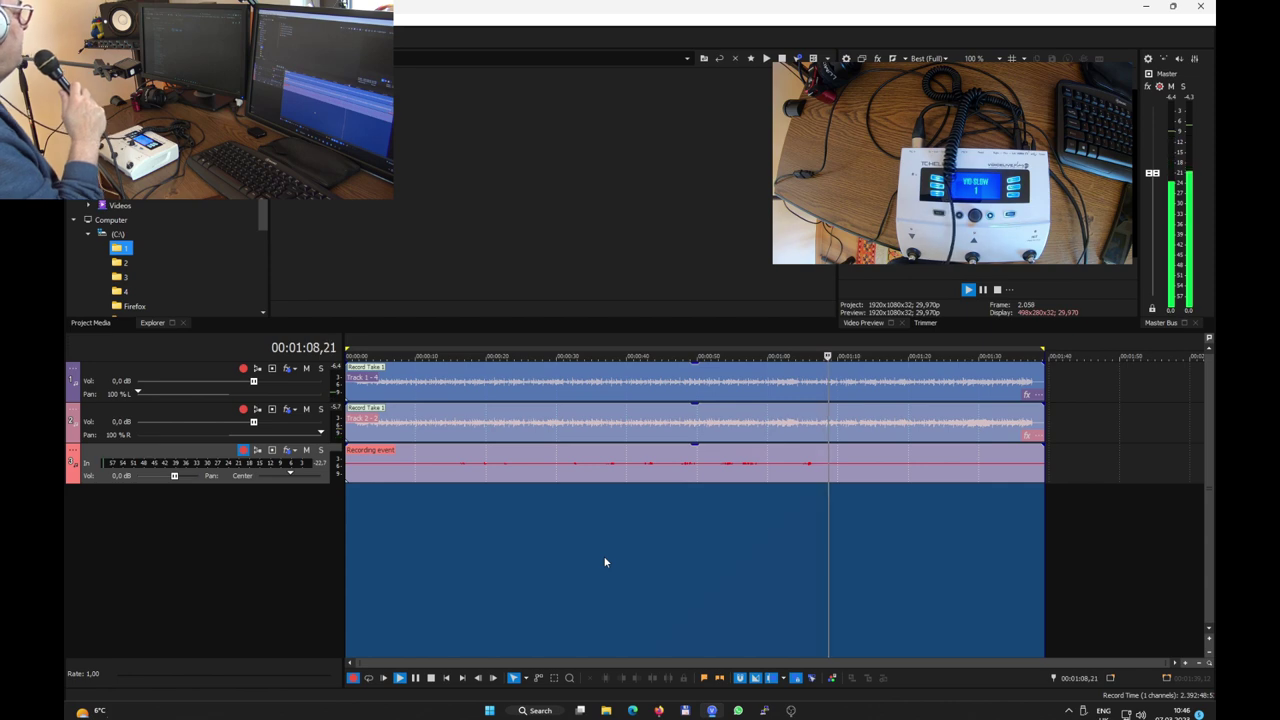
{"action": "key", "text": "space"}
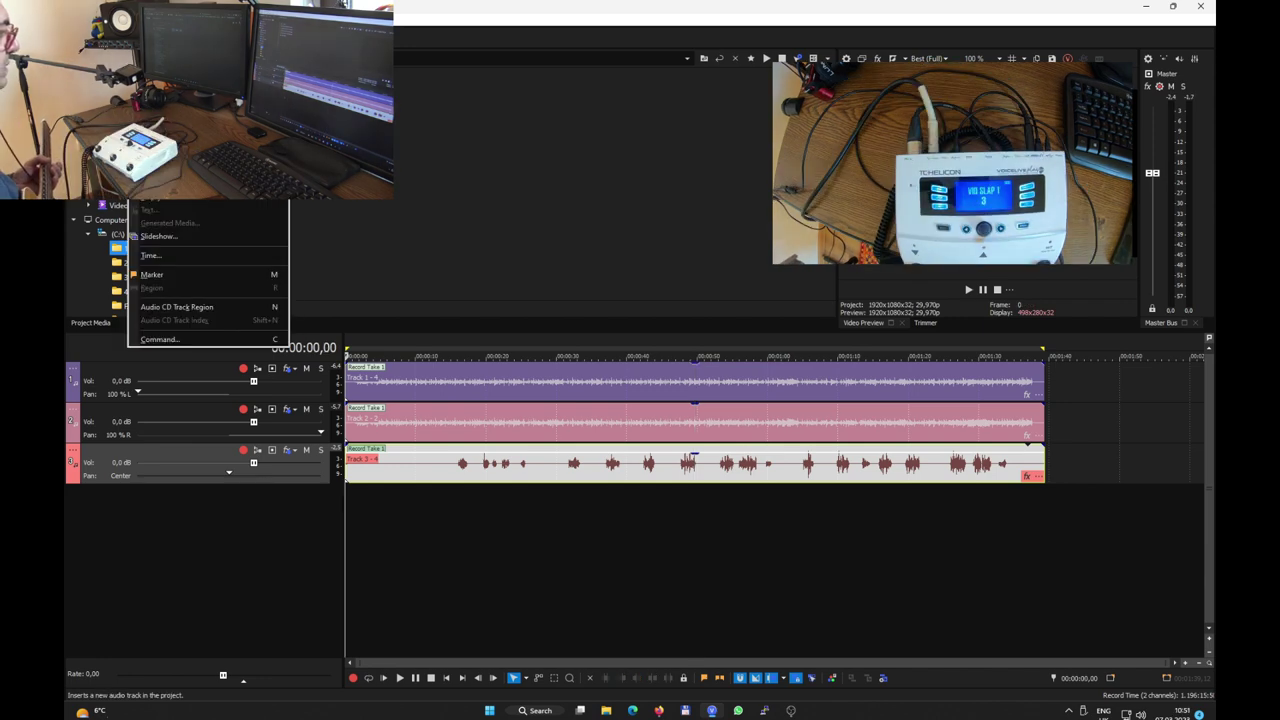
Insert a fourth audio track below the vocal track.
{"action": "key", "text": "Return"}
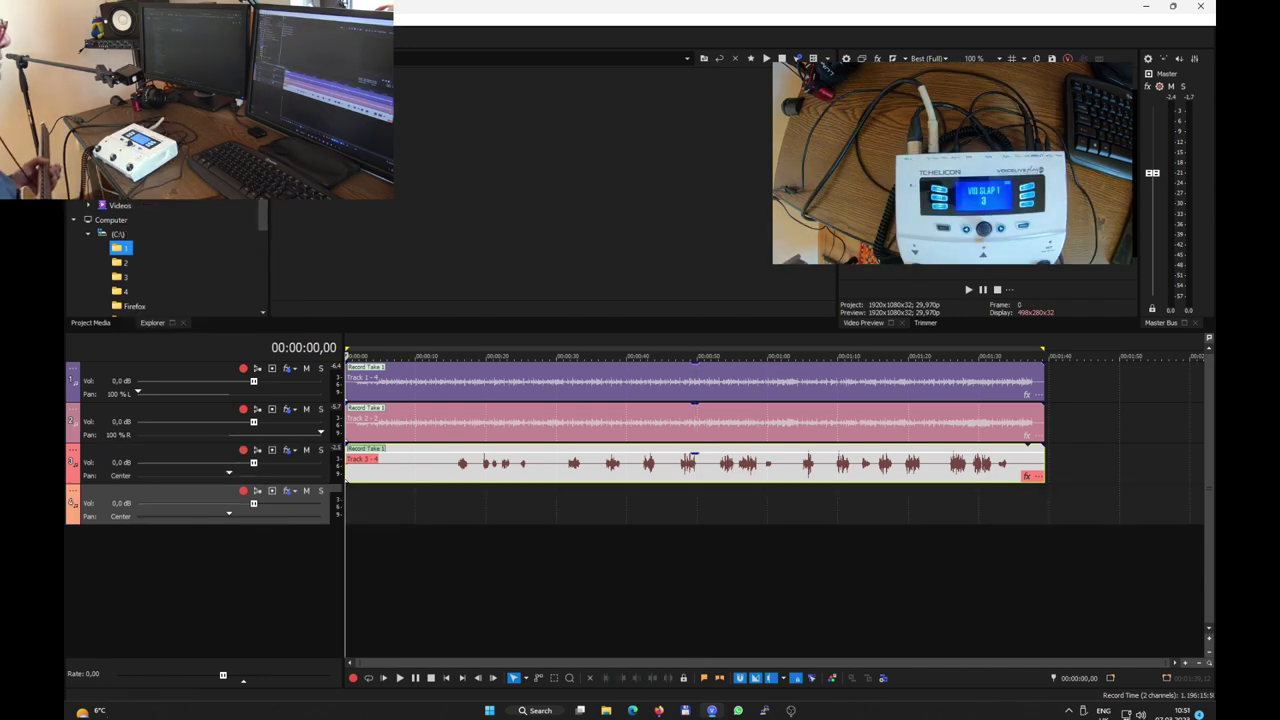
Add another audio track, set track 4's input to both VoiceLive Play GTX channels, and record.
{"action": "key", "text": "alt+i"}
{"action": "key", "text": "Return"}
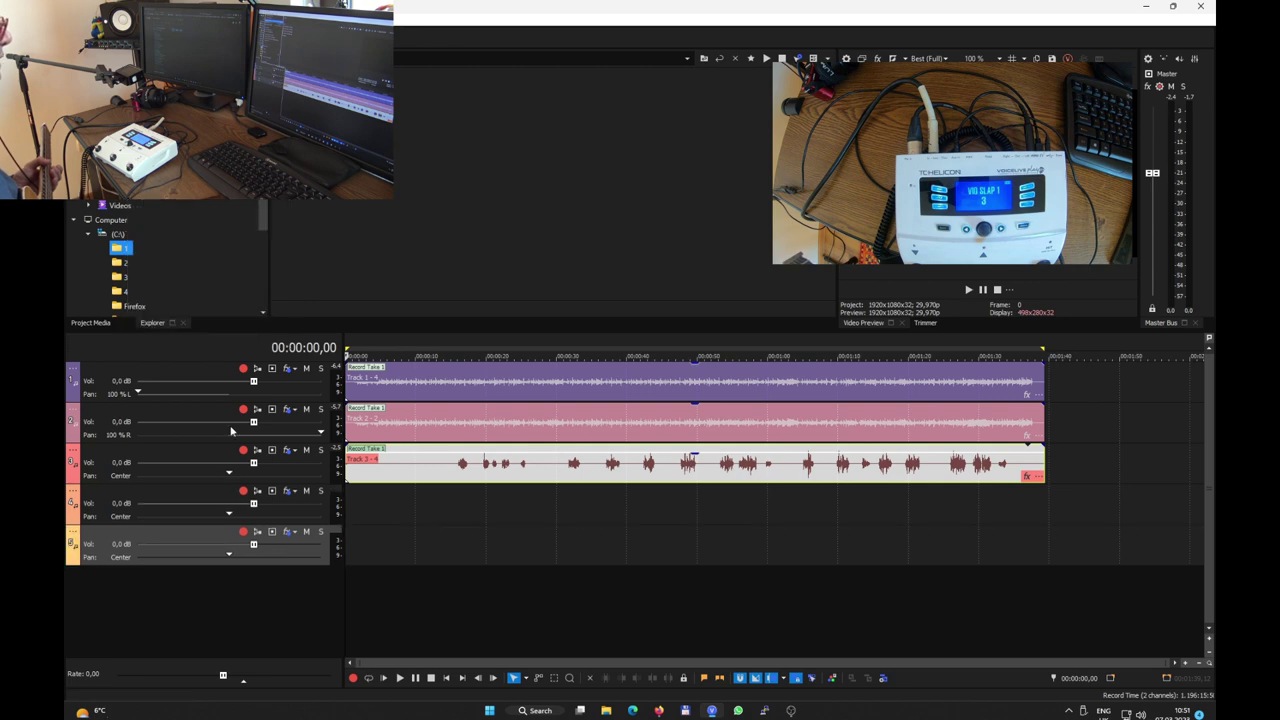
{"action": "left_click", "coordinate": [257, 491]}
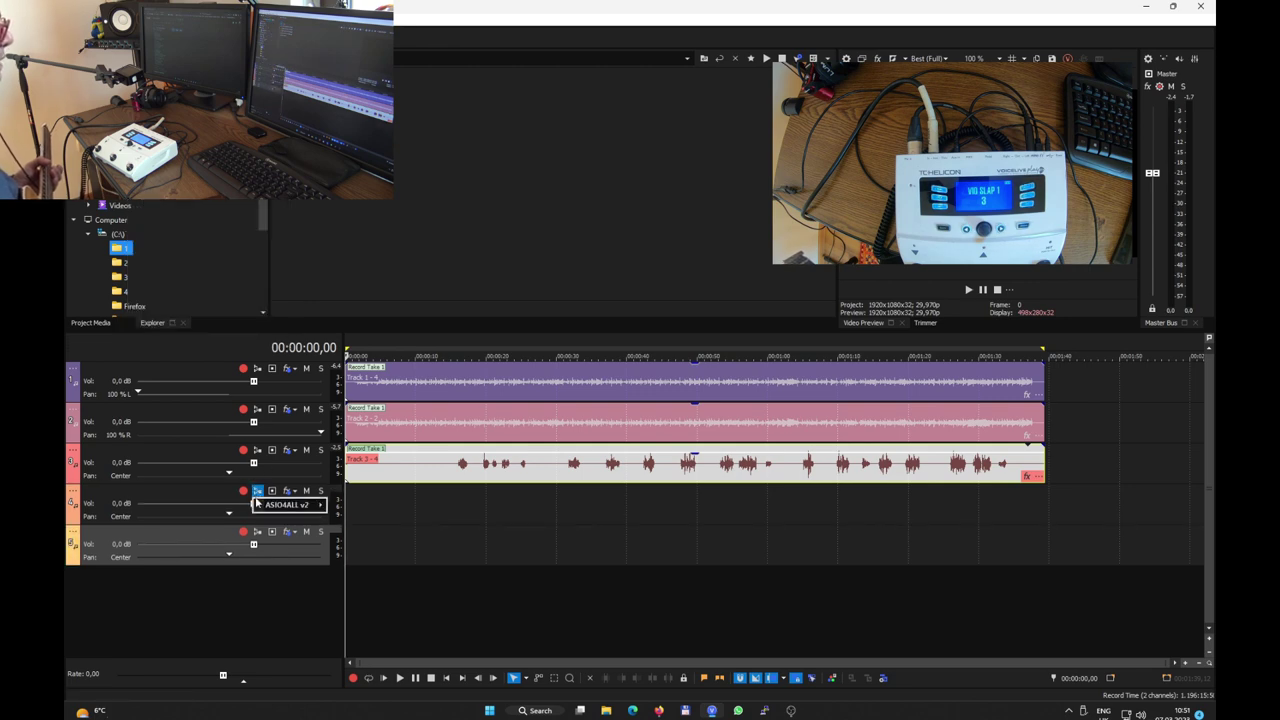
{"action": "mouse_move", "coordinate": [285, 506]}
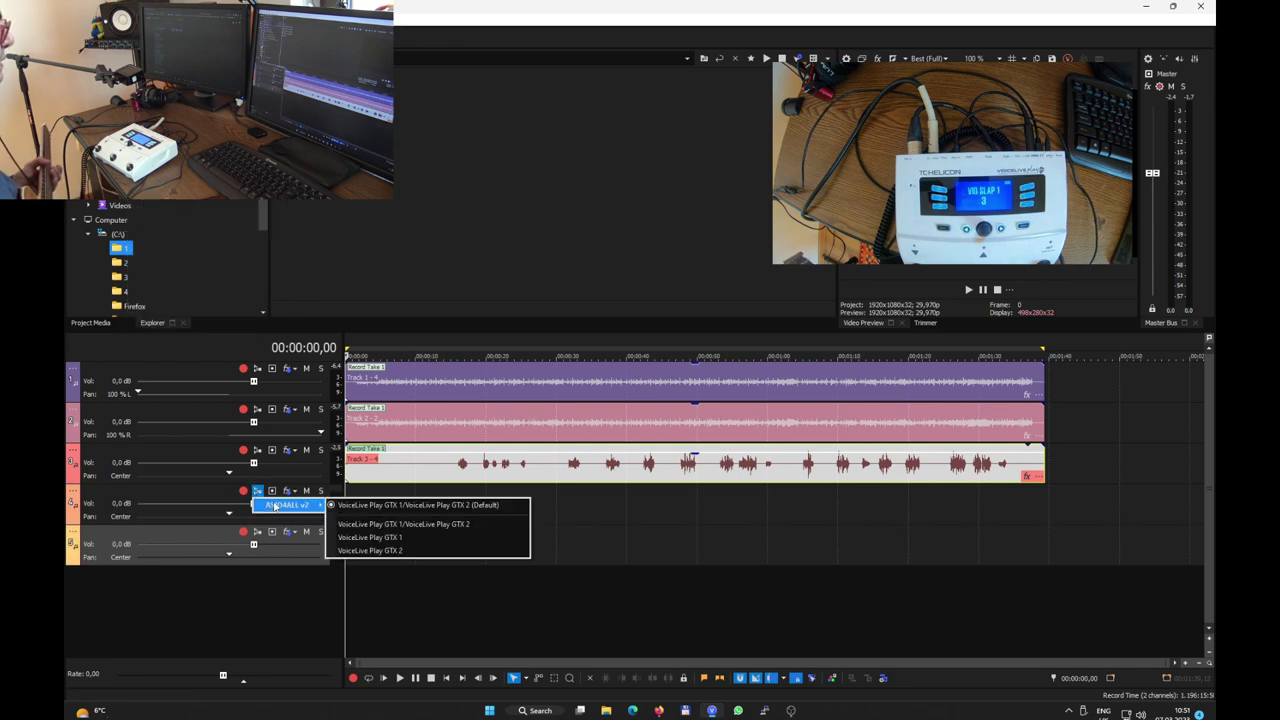
{"action": "left_click", "coordinate": [380, 527]}
{"action": "left_click", "coordinate": [352, 678]}
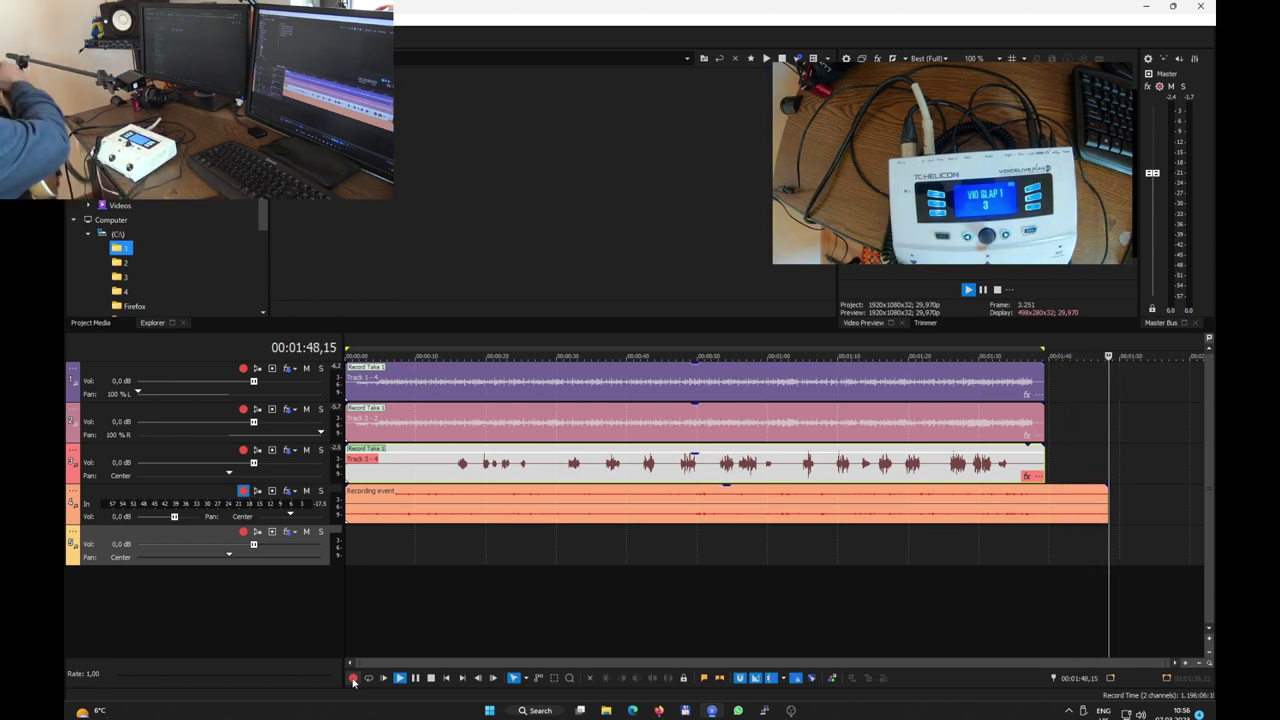
Stop the guitar recording, leaving a two-channel take on track 4.
{"action": "left_click", "coordinate": [353, 679]}
{"action": "right_click", "coordinate": [575, 504]}
{"action": "left_click", "coordinate": [575, 504]}
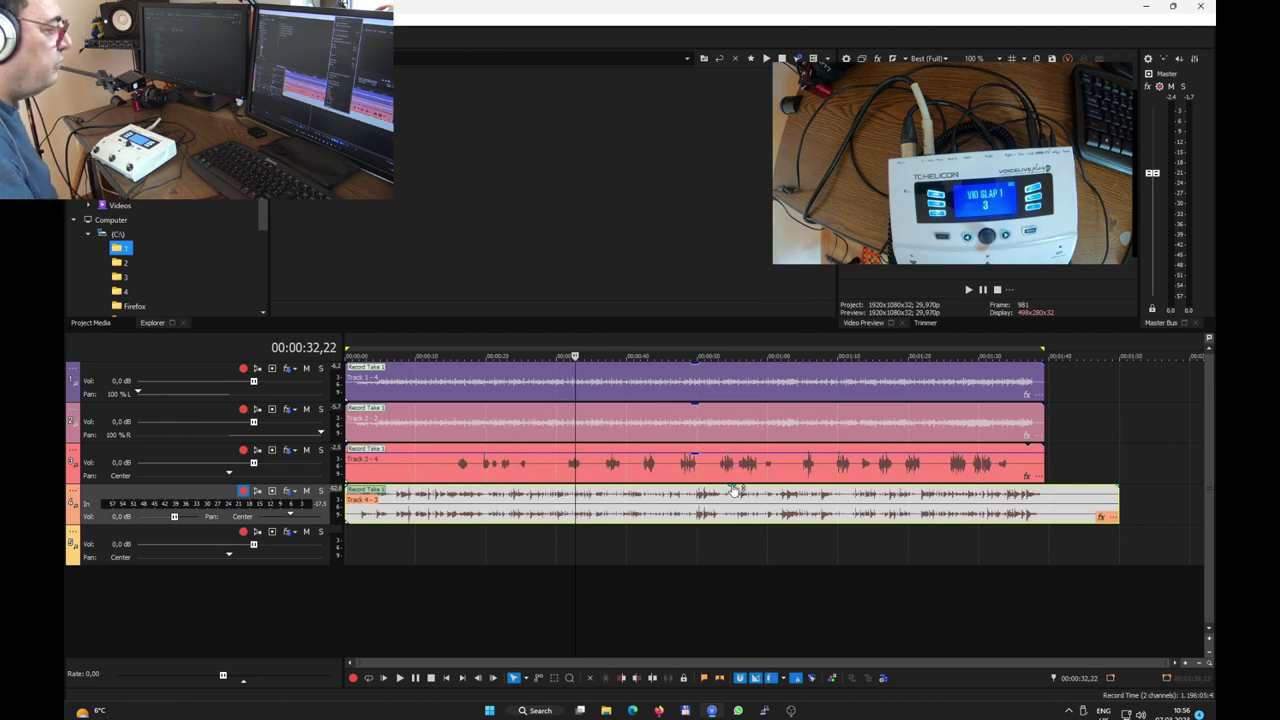
Play all recorded tracks together from around 00:00:45, then stop.
{"action": "left_click", "coordinate": [661, 537]}
{"action": "key", "text": "space"}
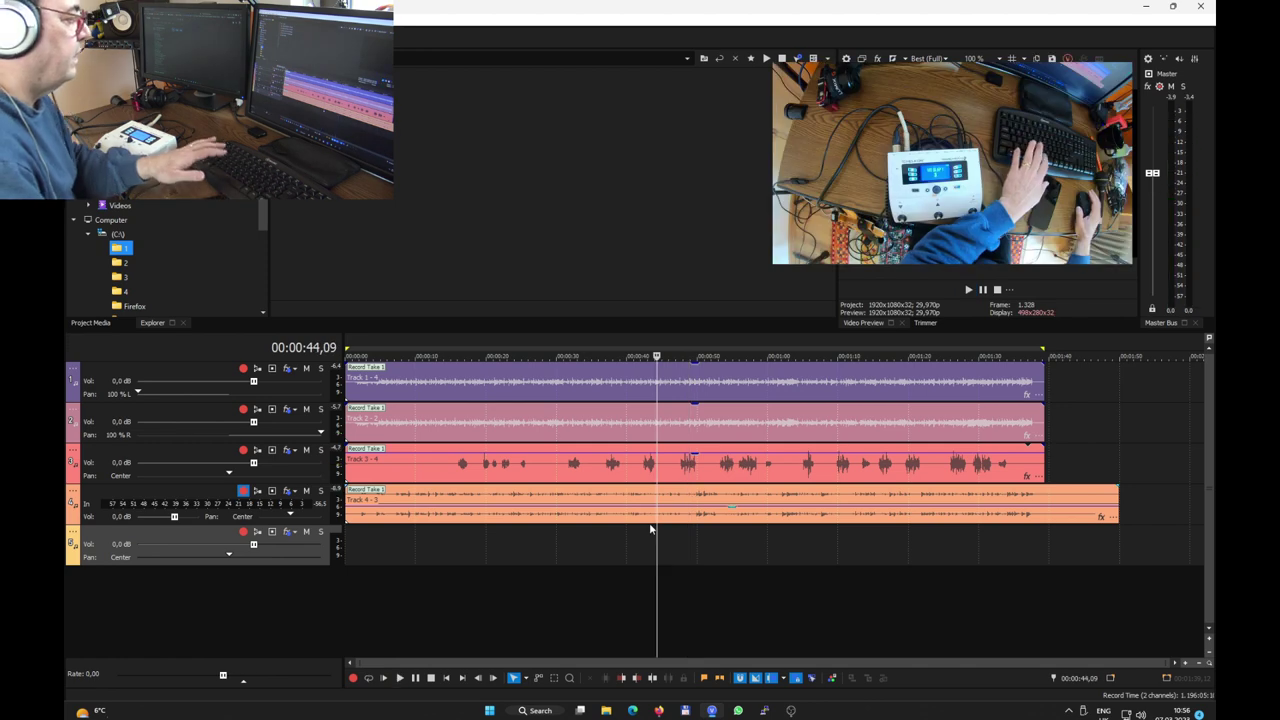
{"action": "key", "text": "space"}
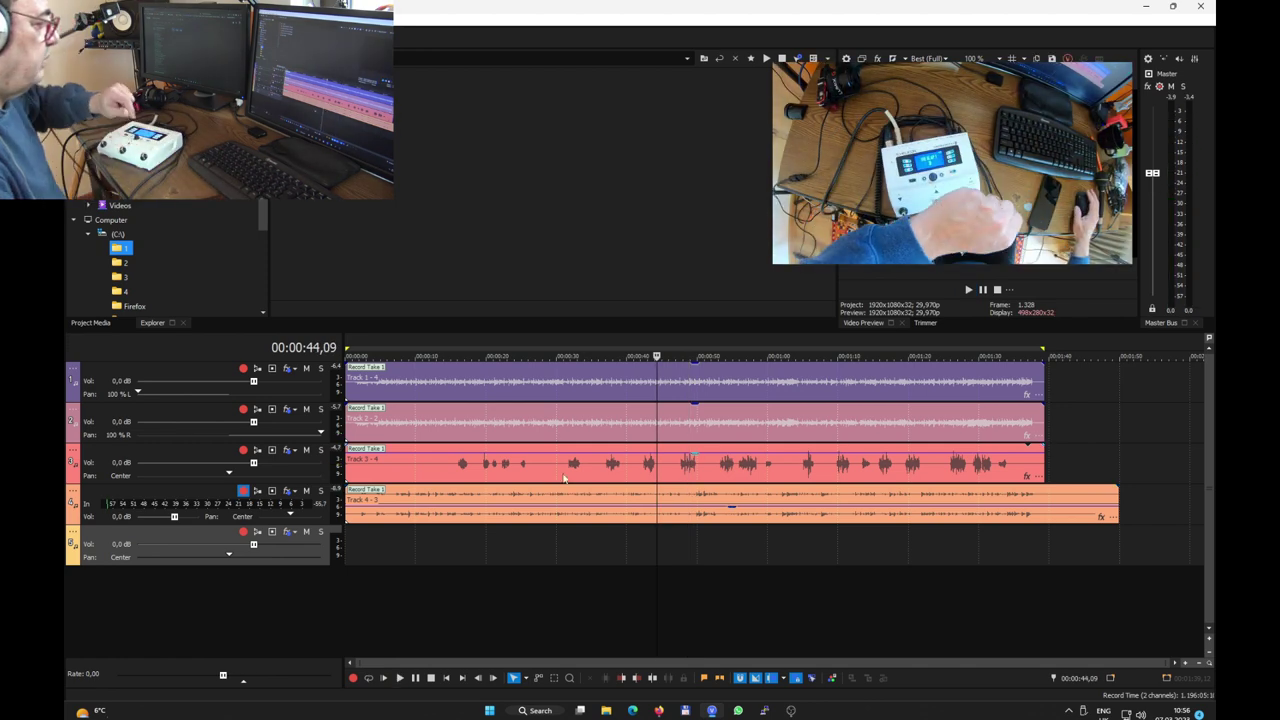
Add a Reverb plug-in to vocal track 3 and play it back soloed.
{"action": "left_click", "coordinate": [601, 462]}
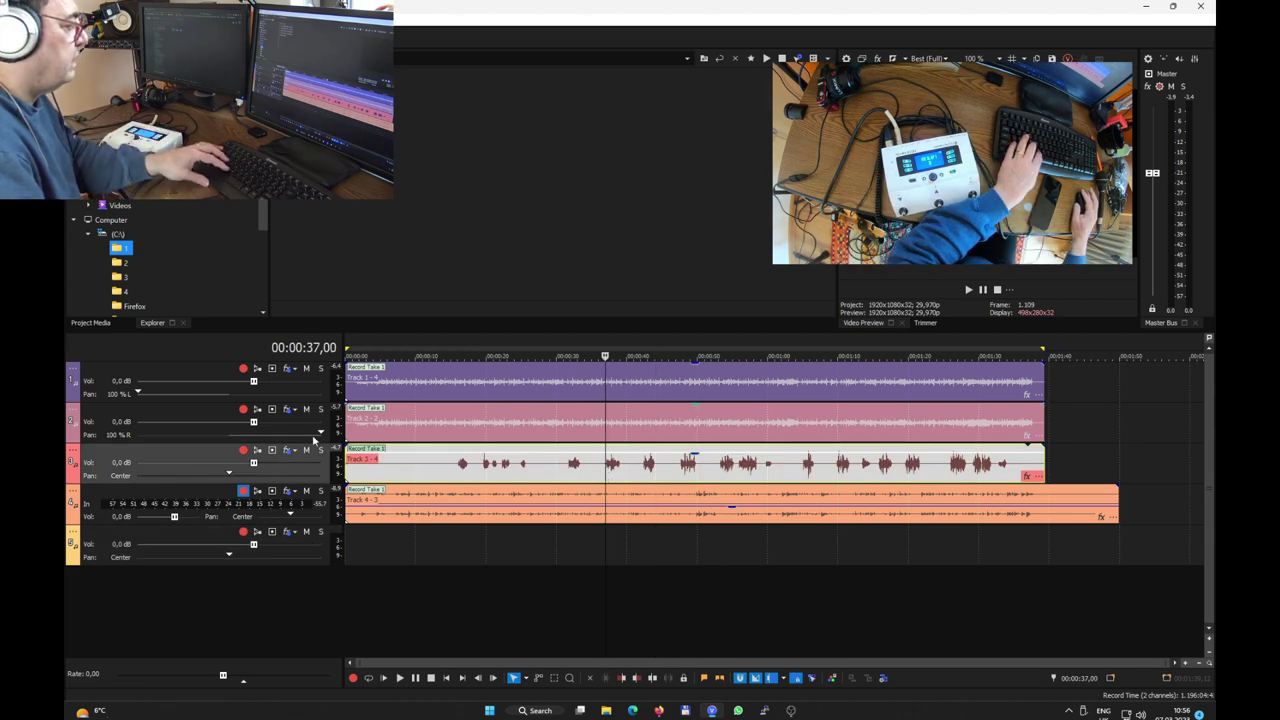
{"action": "left_click", "coordinate": [289, 455]}
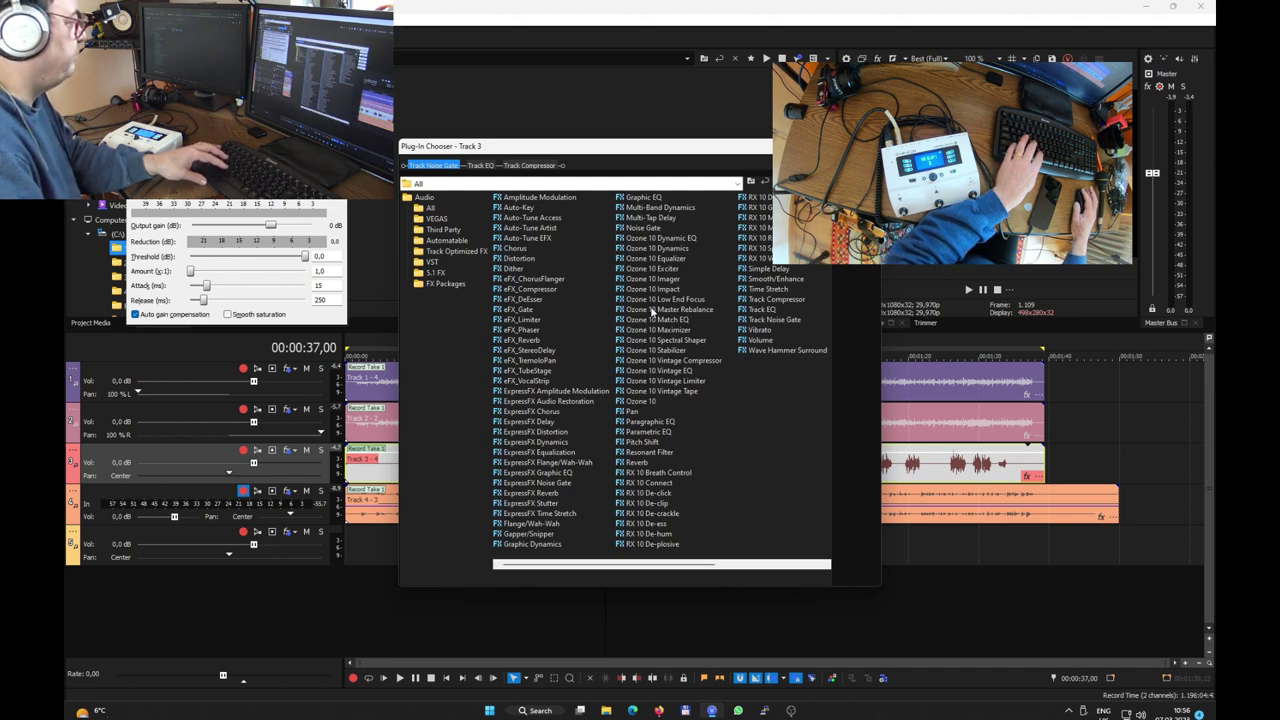
{"action": "double_click", "coordinate": [612, 462]}
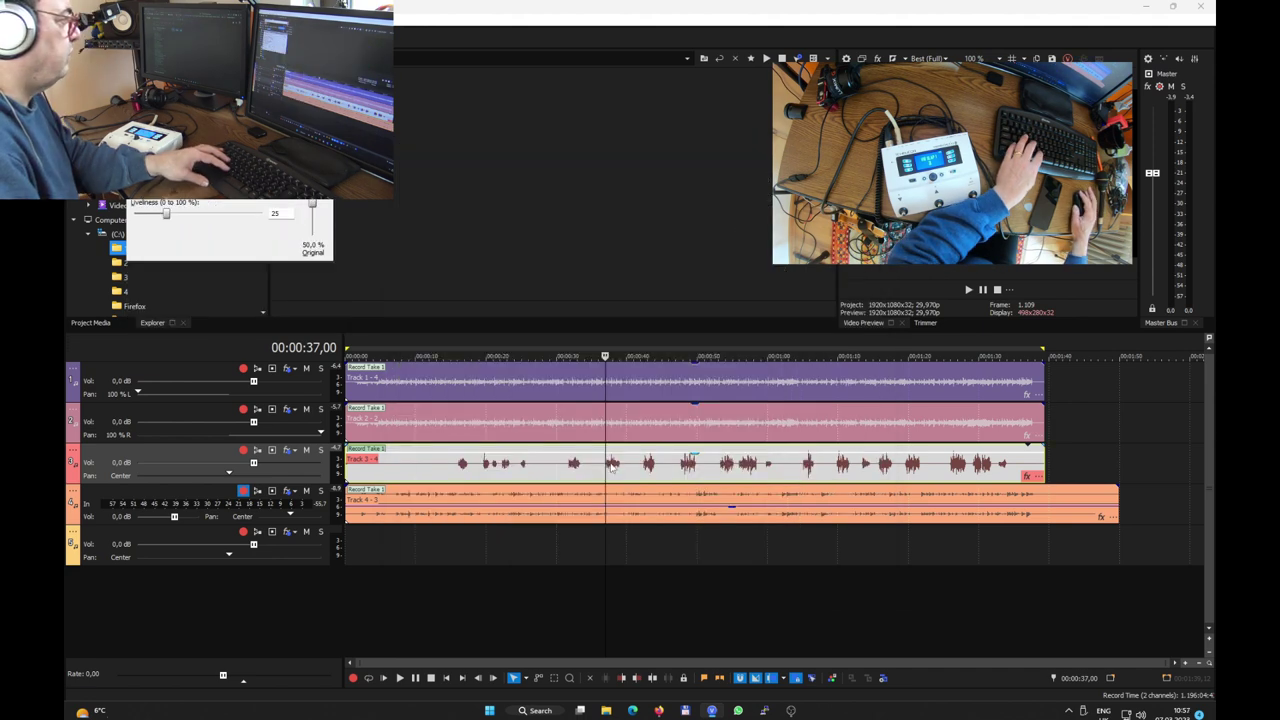
{"action": "key", "text": "space"}
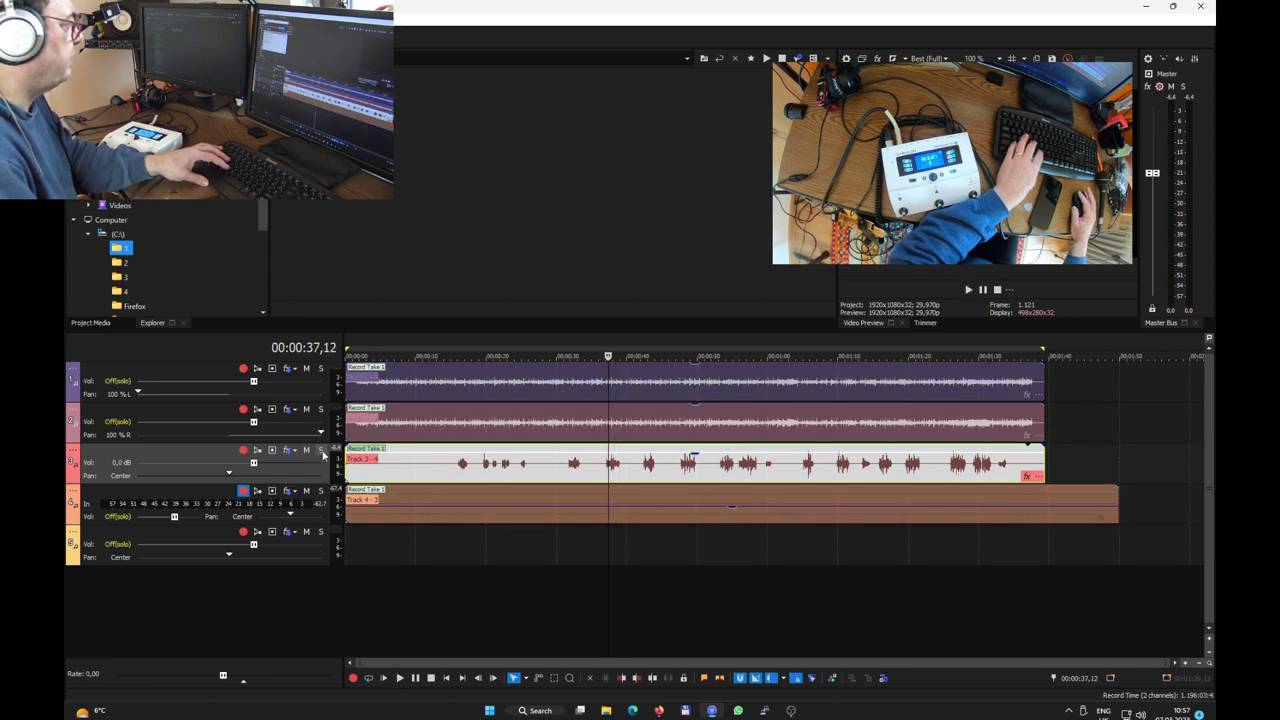